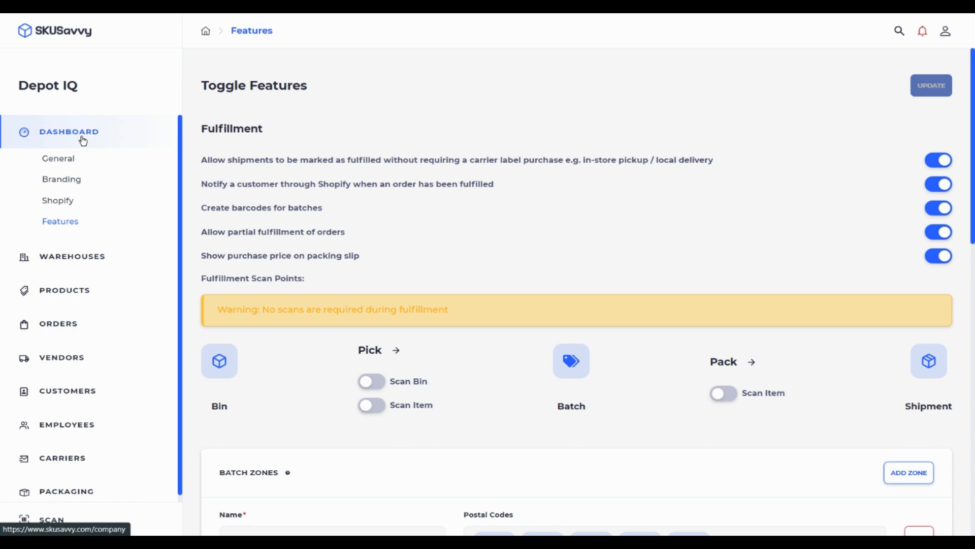
- Open the company's Features settings and review the fulfillment, batch zone, inventory, units and barcode options
left_click(83, 140)
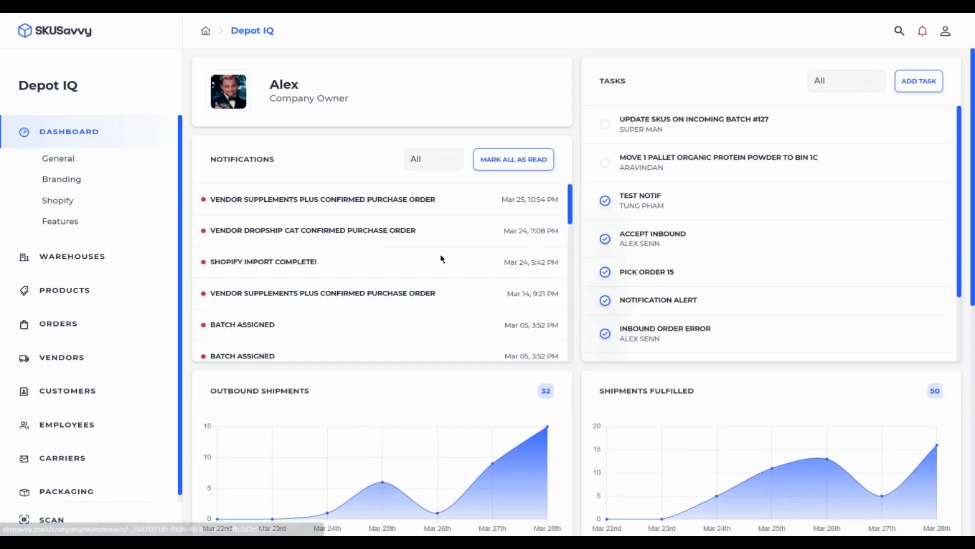
left_click(65, 225)
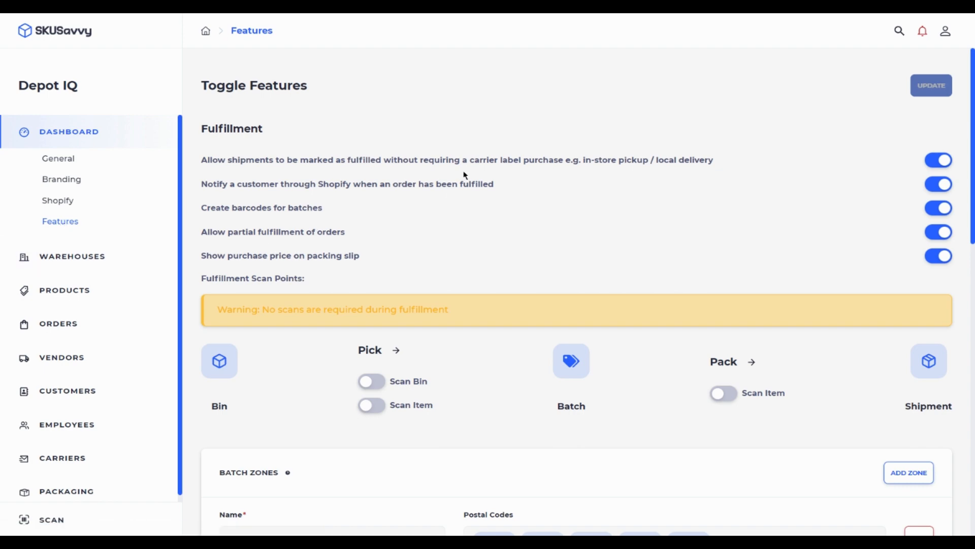
scroll(546, 253, "down", 10)
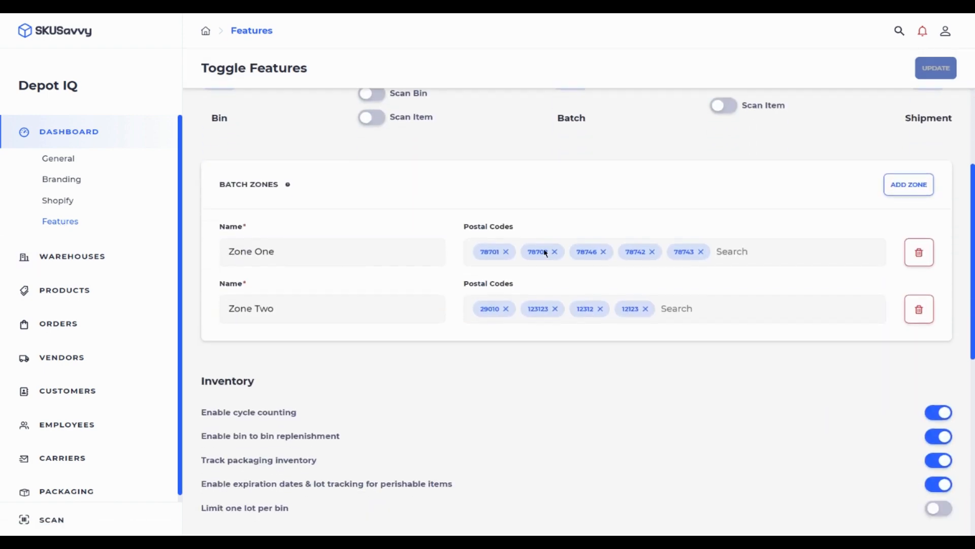
scroll(545, 253, "down", 2)
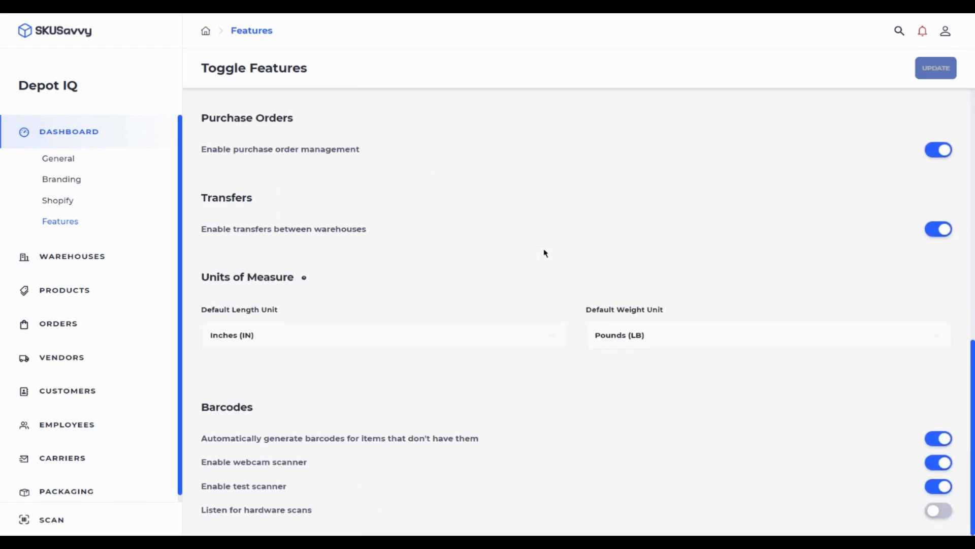
scroll(545, 253, "up", 3)
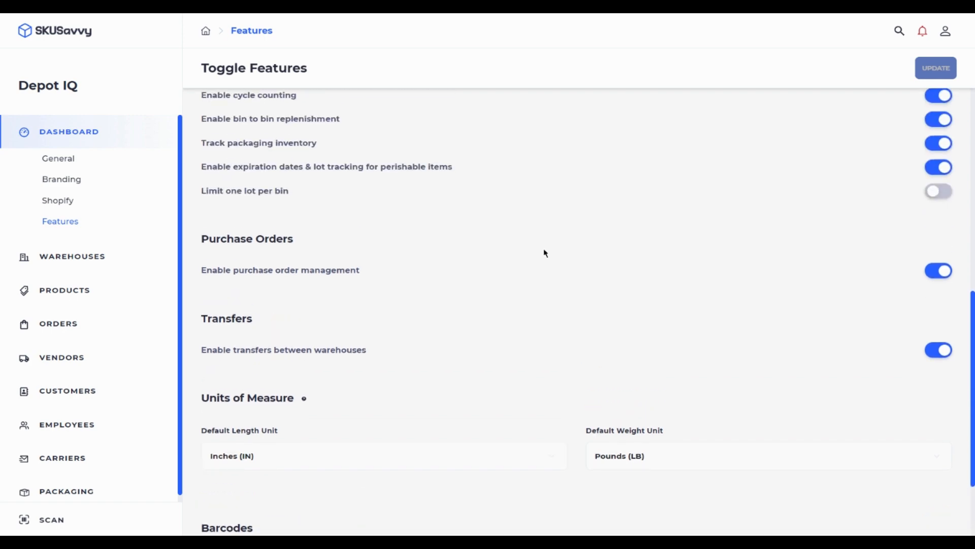
scroll(545, 252, "up", 15)
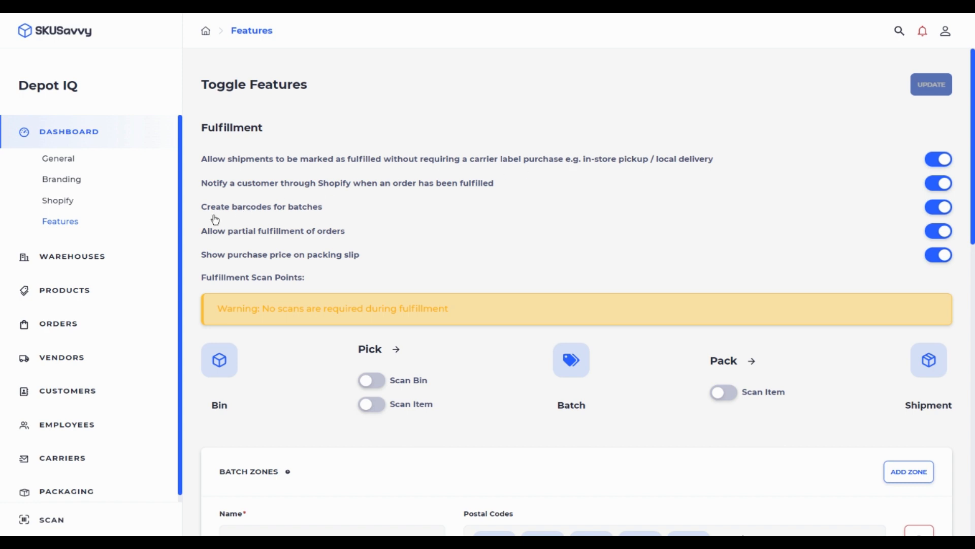
- Open the partially fulfilled batch with 4/10 progress from Savvy Warehouse's order fulfillment list
left_click(77, 257)
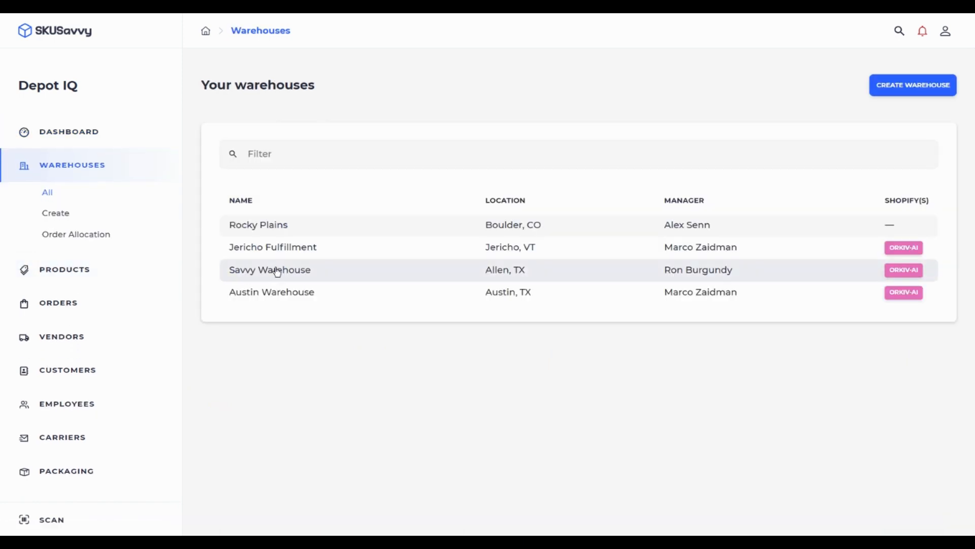
left_click(277, 271)
left_click(71, 268)
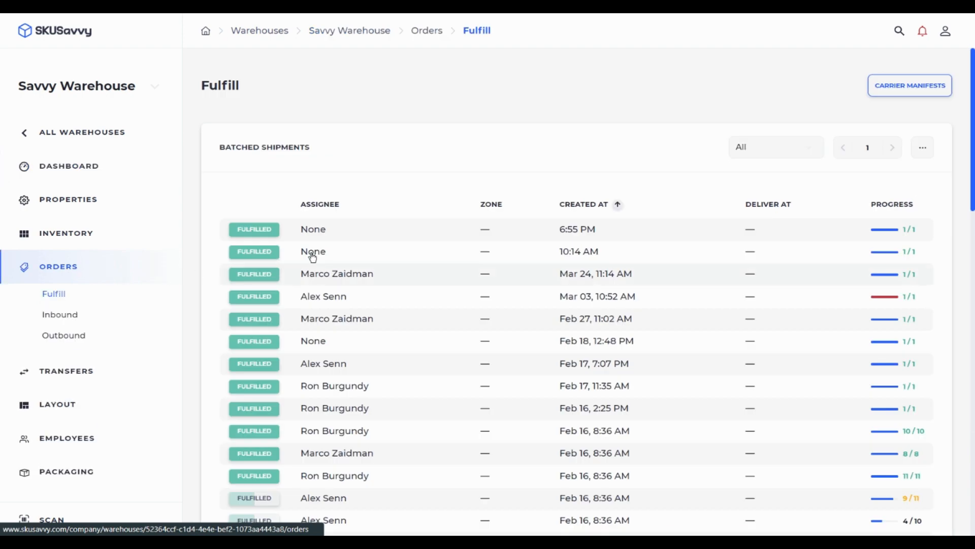
scroll(312, 256, "down", 6)
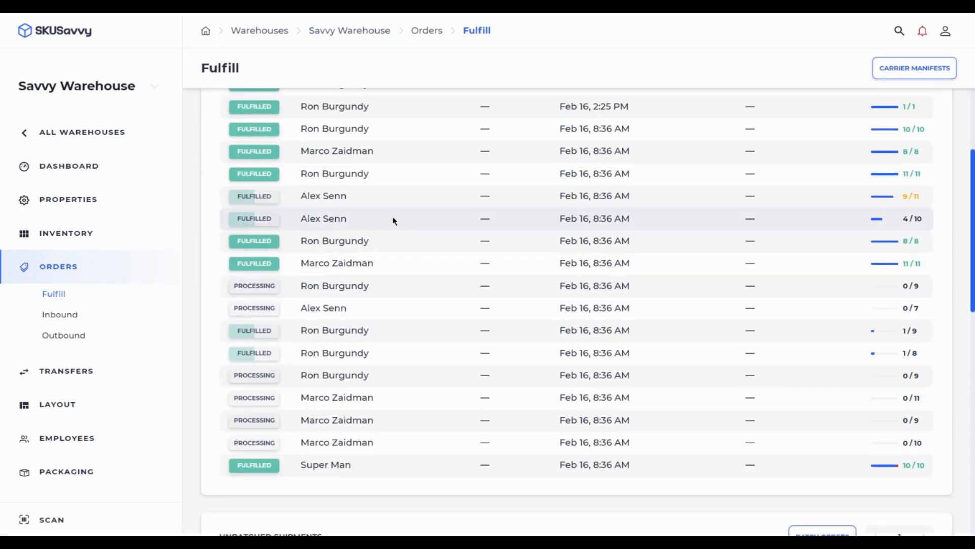
left_click(394, 220)
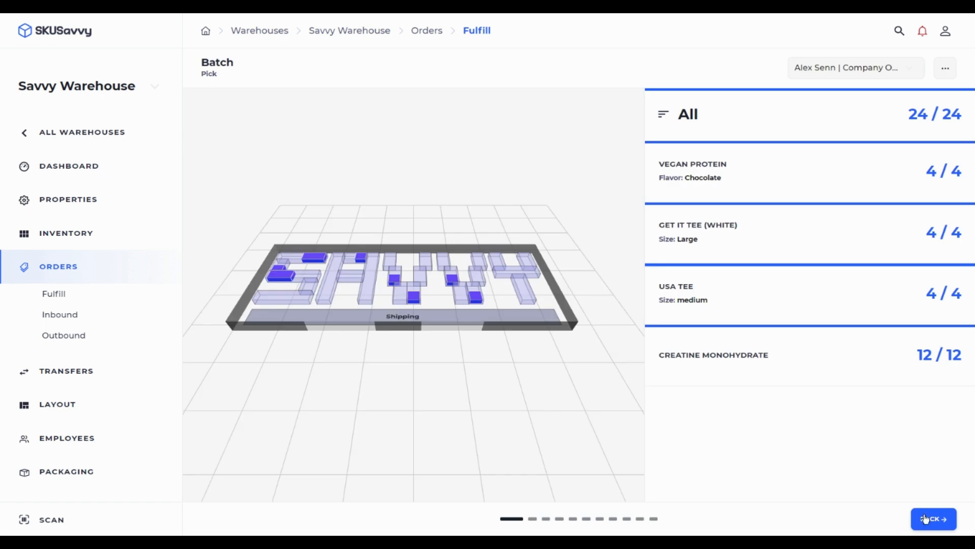
- Start packing the batch and advance through its shipments to Shipment #5
left_click(925, 520)
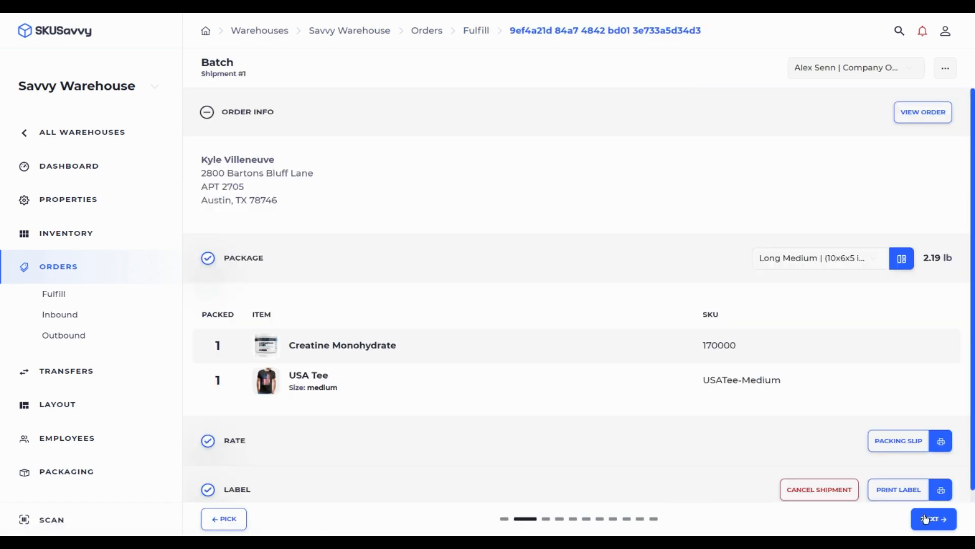
left_click(925, 519)
left_click(925, 519)
left_click(925, 519)
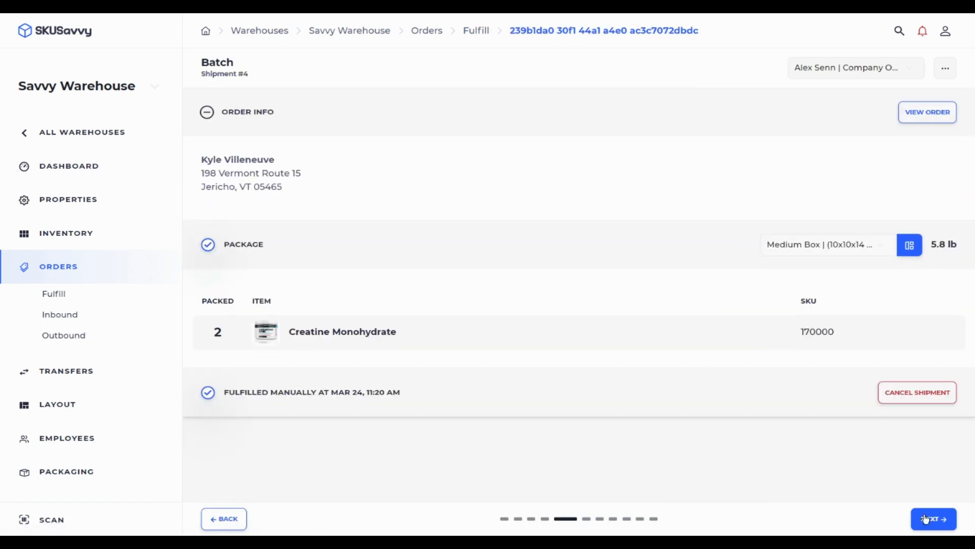
left_click(926, 519)
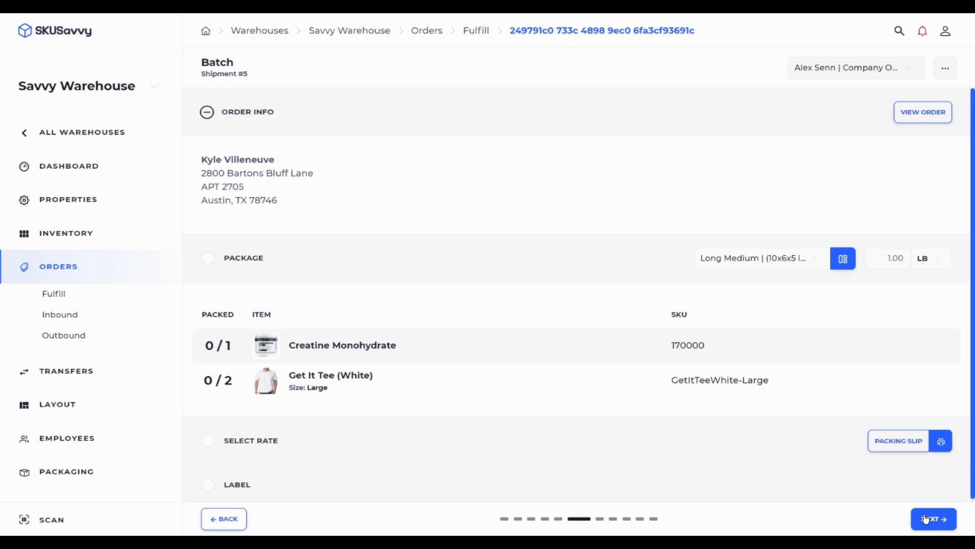
- Pack one Creatine Monohydrate and two Get It Tee (White), and mark the shipment as fulfilled without a label or tracking number
left_click(560, 349)
left_click(485, 385)
left_click(485, 384)
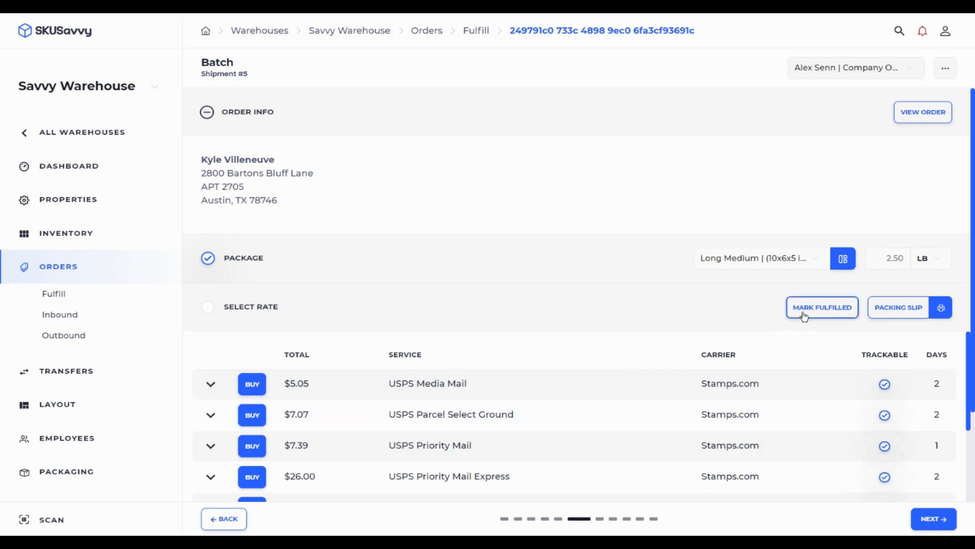
left_click(805, 314)
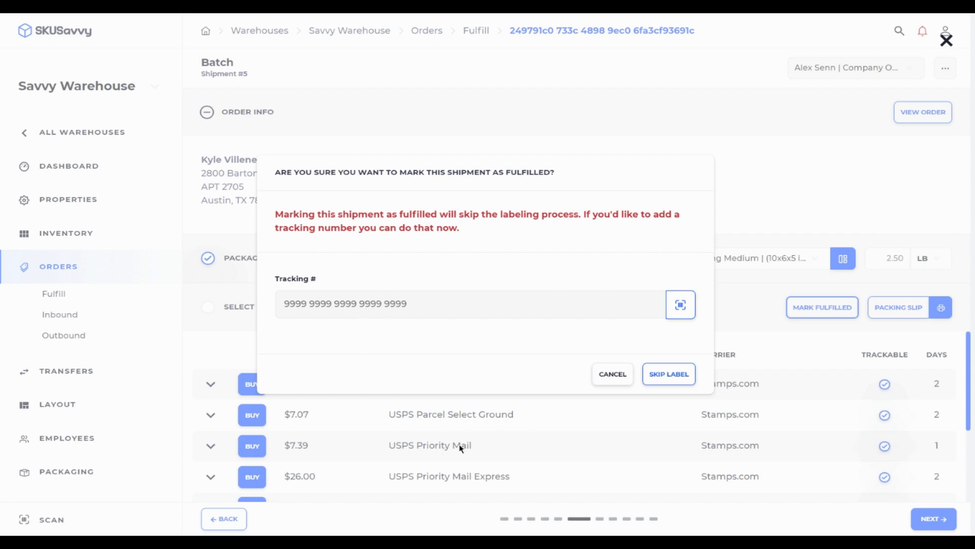
left_click(668, 376)
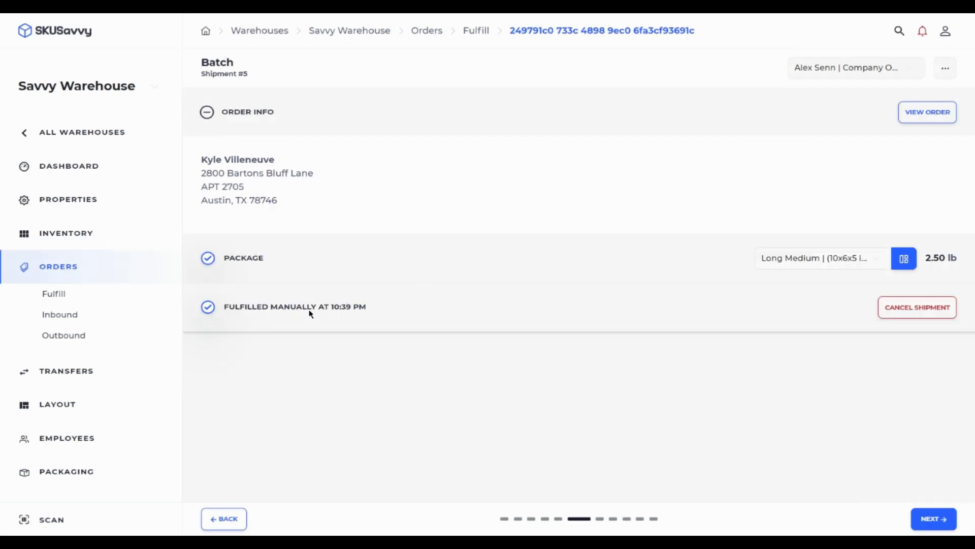
- Return to the company's Features settings and view the option for notifying customers through Shopify about fulfilled orders
left_click(109, 138)
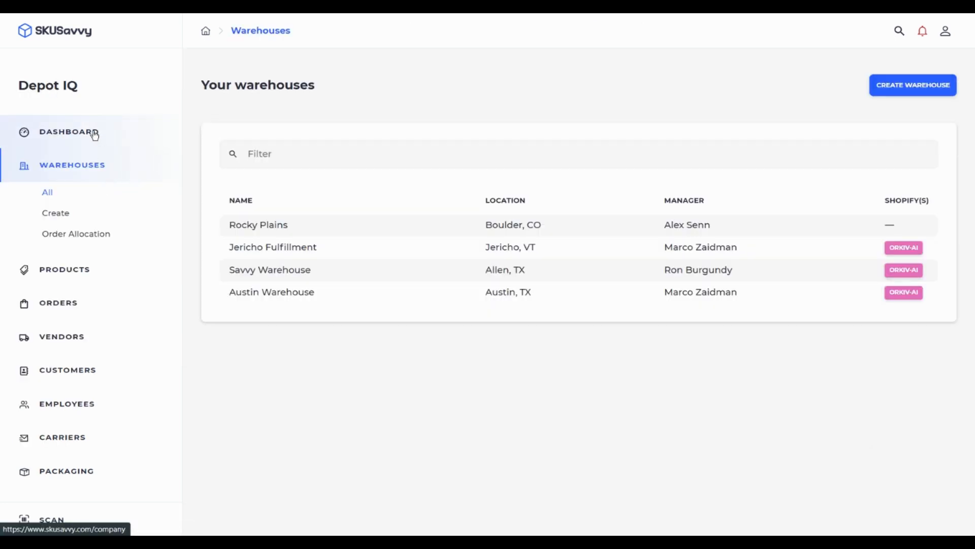
left_click(92, 135)
left_click(76, 221)
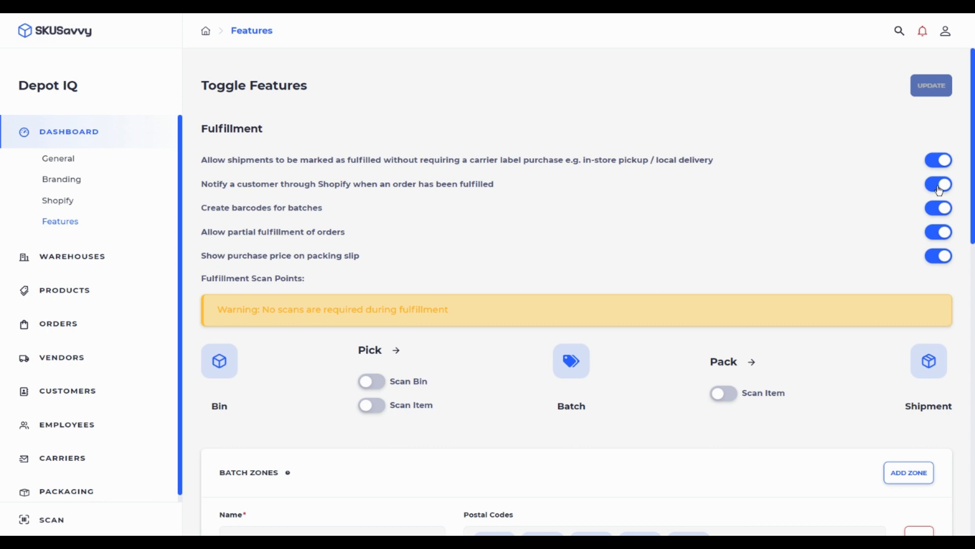
left_click(481, 191)
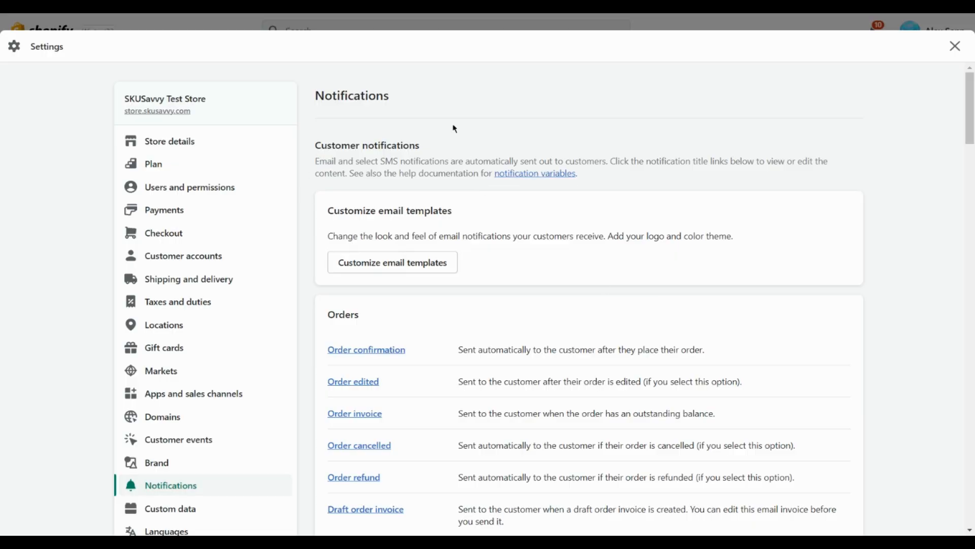
- In the Shopify admin's notification settings, review the customer notifications for orders, shipping and local delivery
scroll(214, 234, "down", 3)
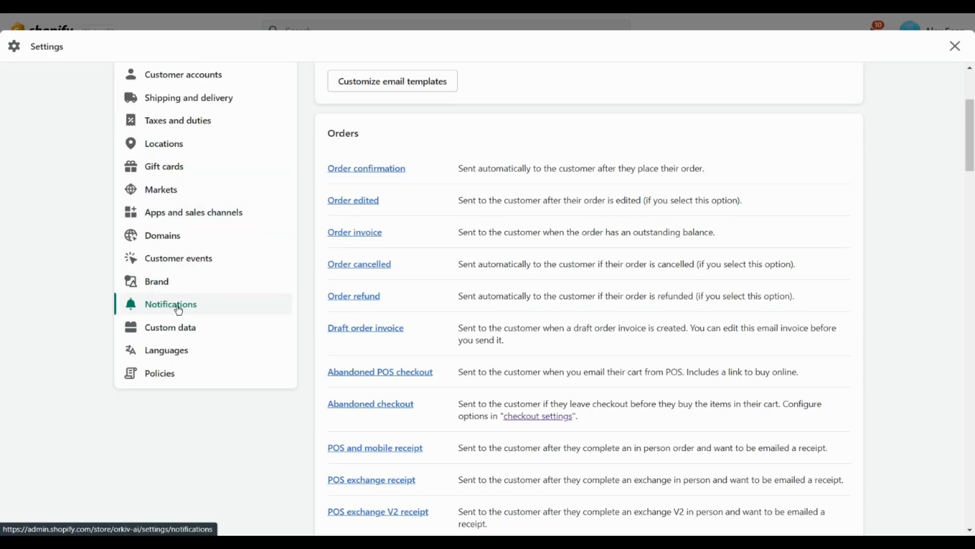
scroll(479, 236, "down", 10)
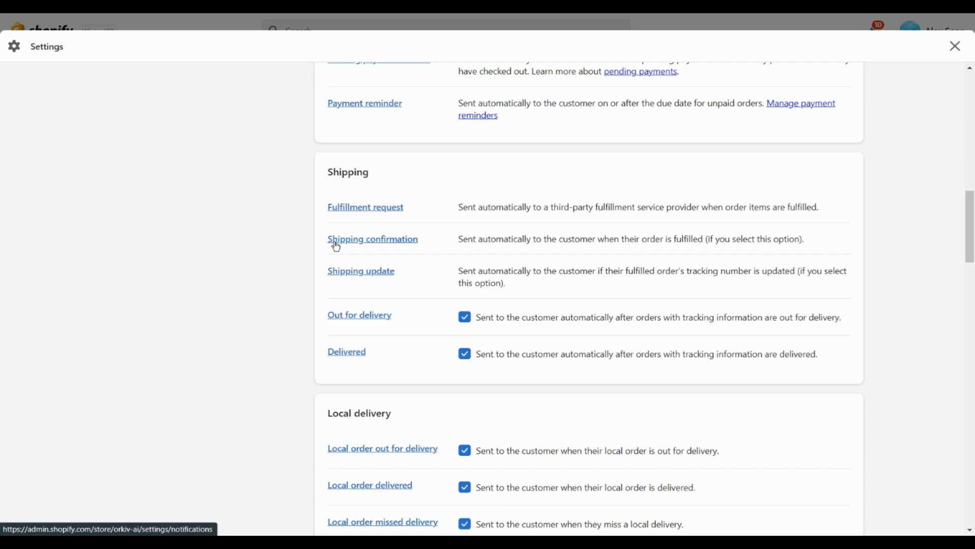
scroll(454, 240, "up", 6)
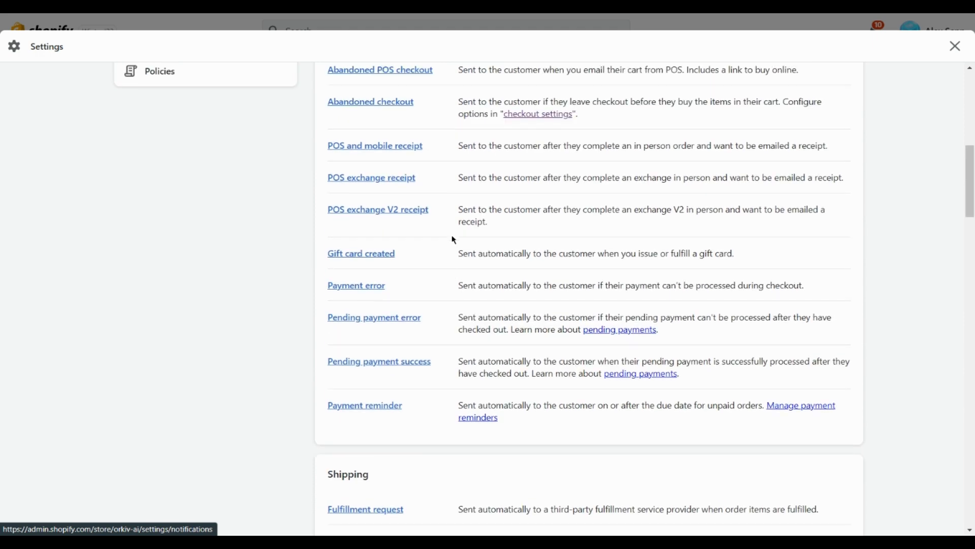
scroll(456, 239, "up", 6)
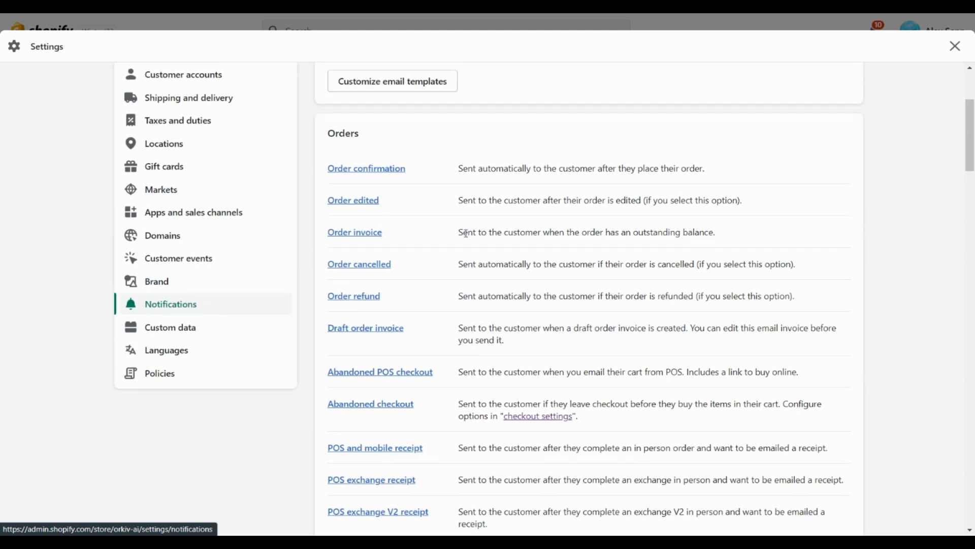
scroll(465, 233, "up", 4)
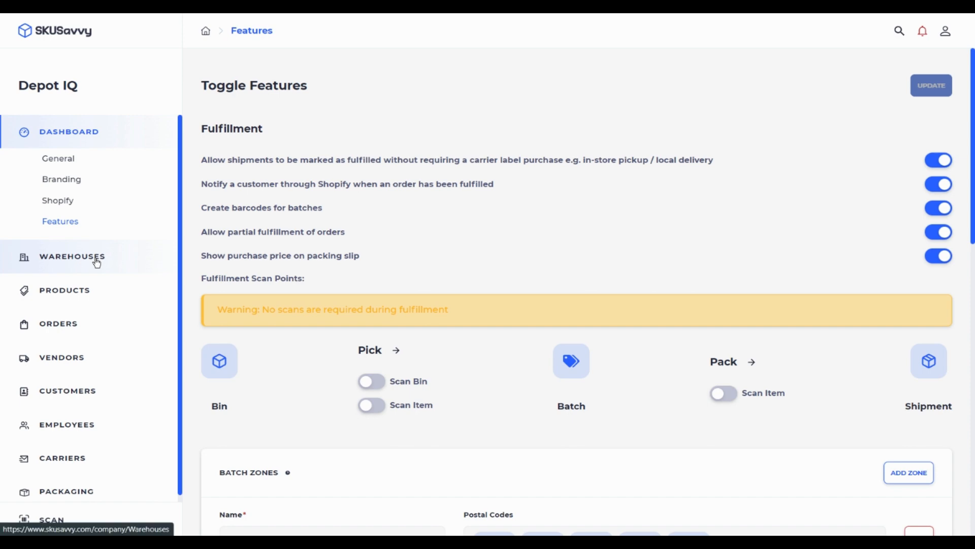
- Switch back to SKUSavvy and open Savvy Warehouse's partially fulfilled batch with 9/11 progress
left_click(183, 262)
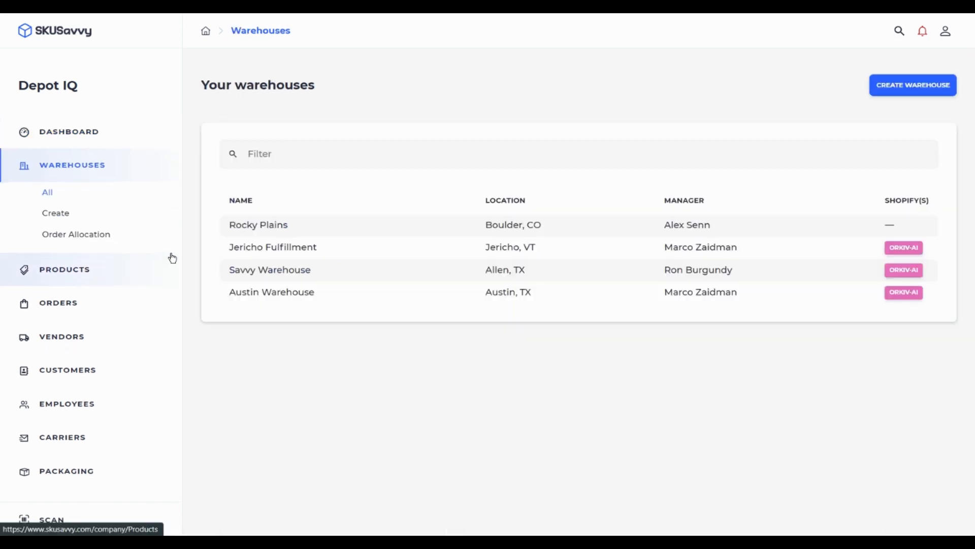
left_click(314, 268)
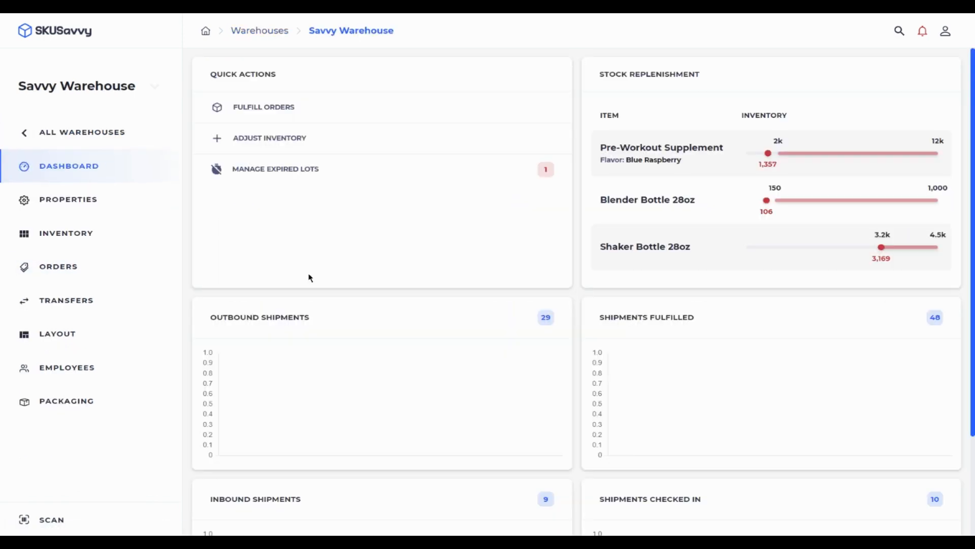
left_click(80, 266)
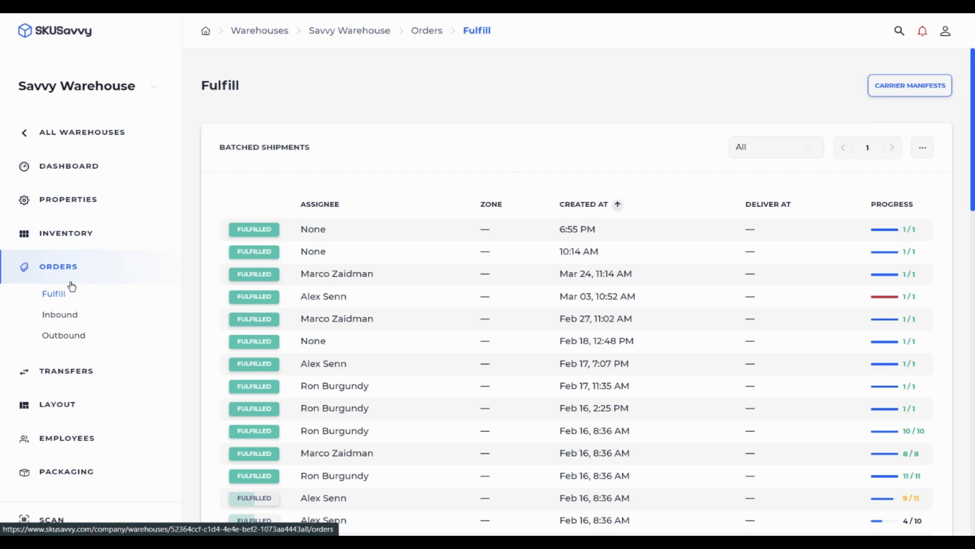
scroll(386, 302, "down", 4)
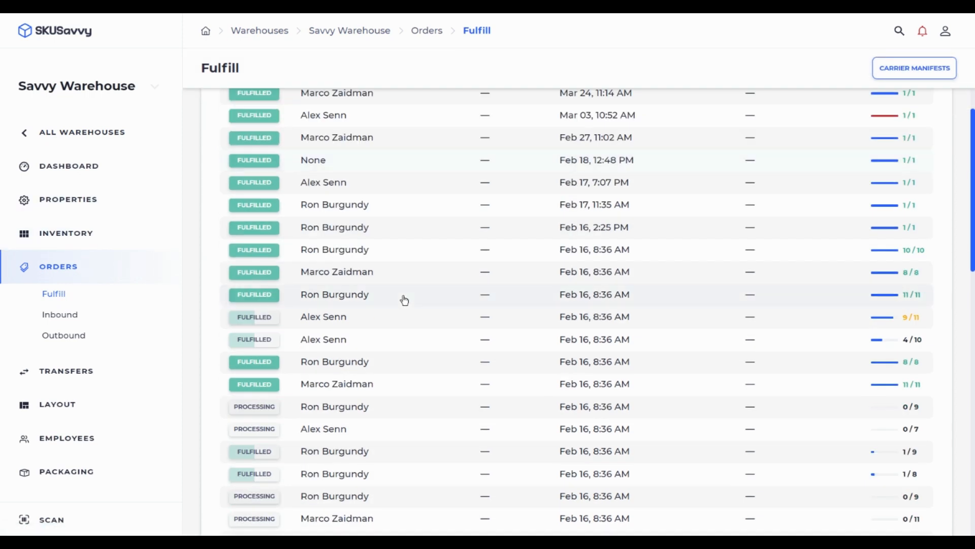
left_click(388, 325)
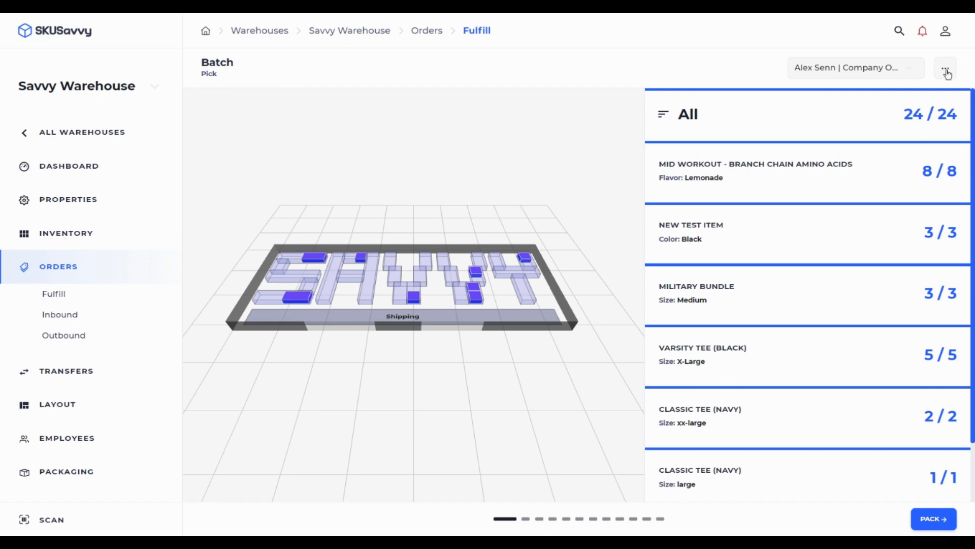
- View the batch settings through the carrier services to the batch barcode and its print option, and close them
left_click(947, 72)
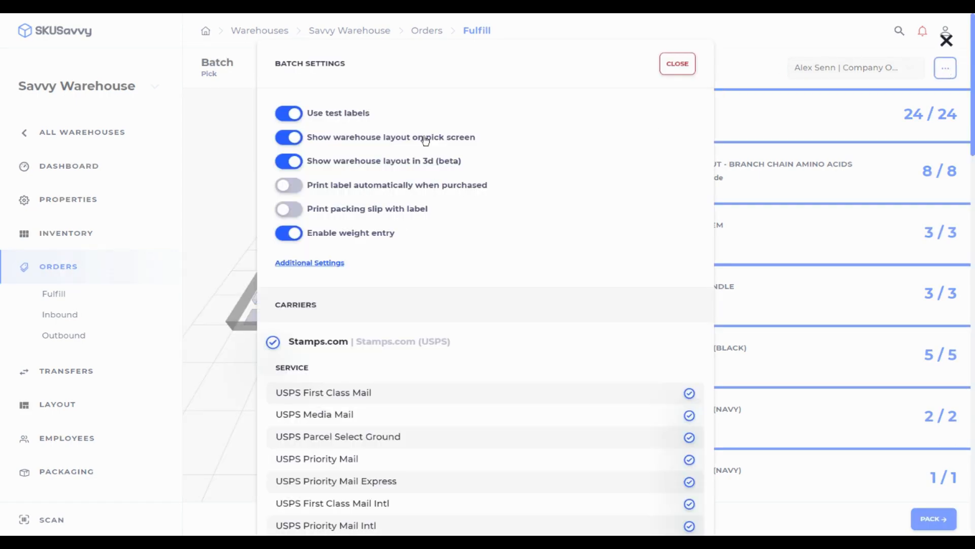
scroll(475, 261, "down", 12)
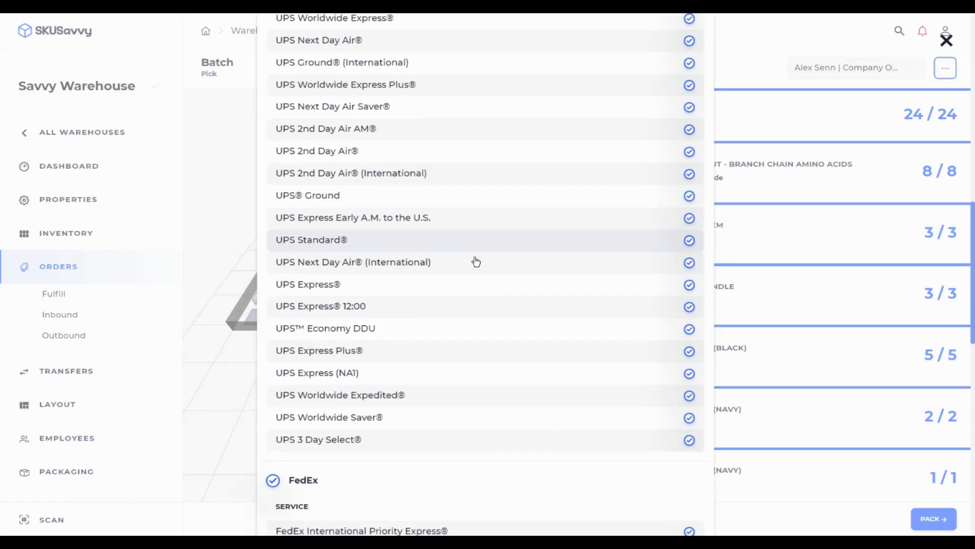
scroll(475, 261, "down", 12)
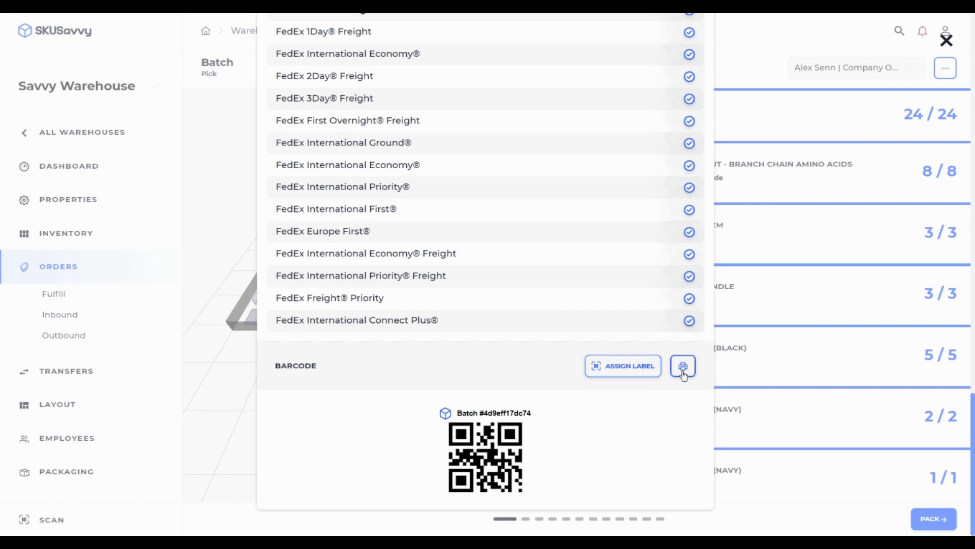
left_click(733, 305)
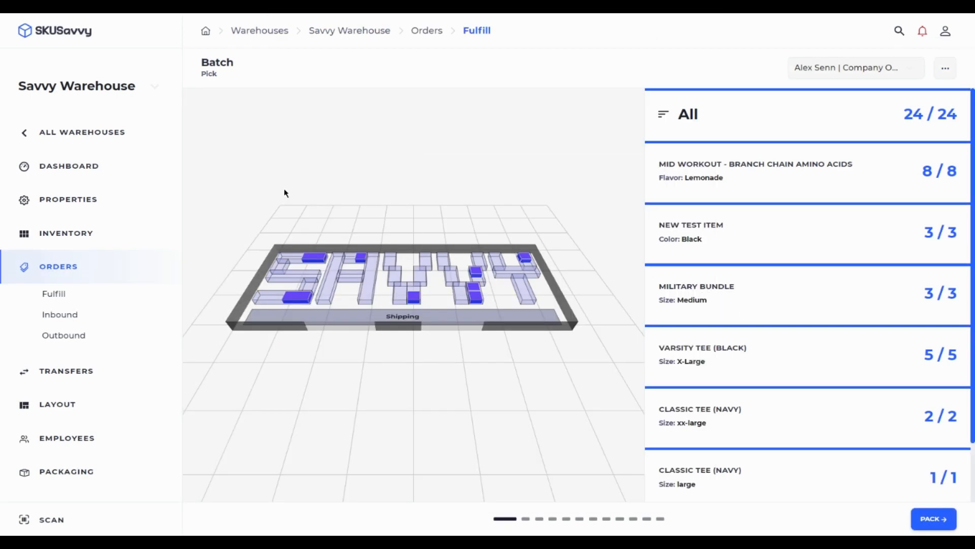
- Leave the warehouse and reopen the company's Features settings to view the partial fulfillment option
left_click(98, 134)
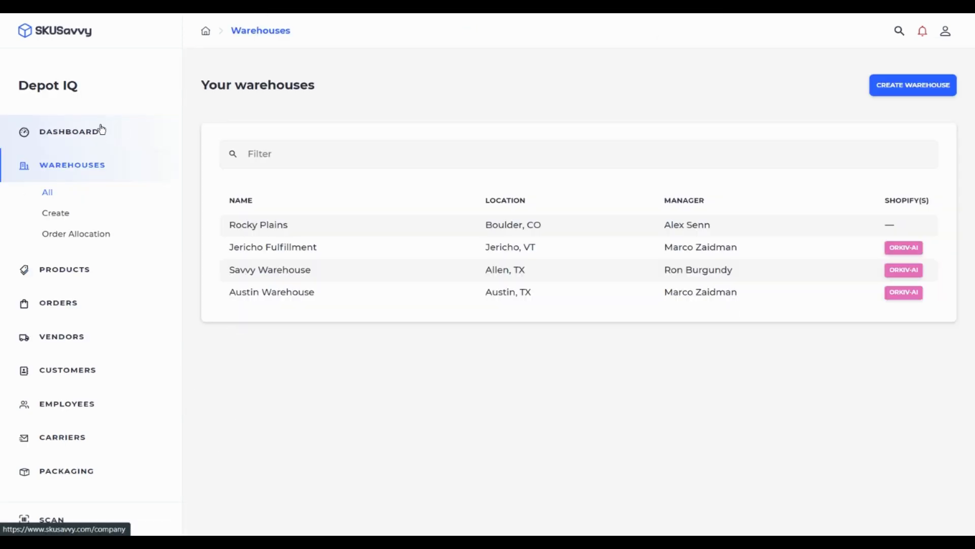
left_click(98, 131)
left_click(65, 223)
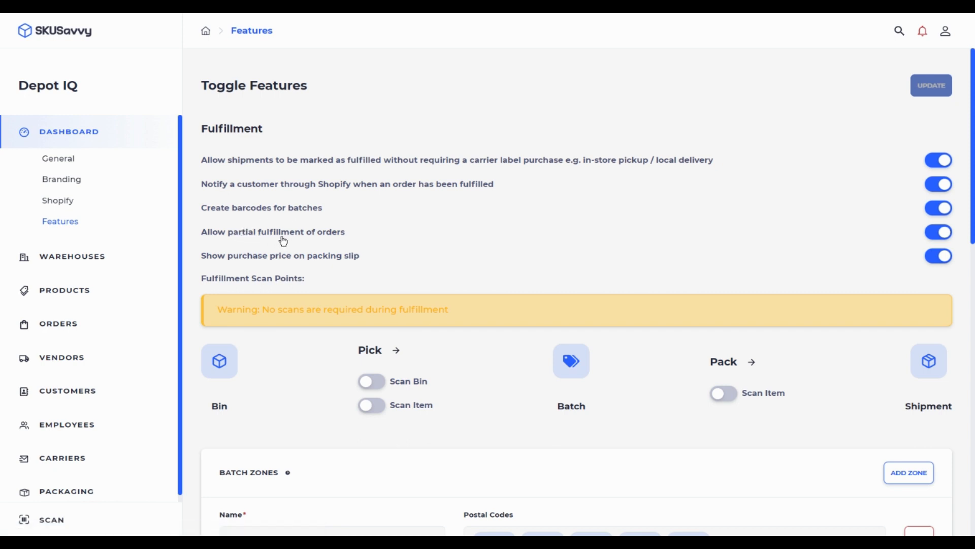
- Open the partially fulfilled batch with 4/10 progress in Savvy Warehouse's order fulfillment list
left_click(80, 260)
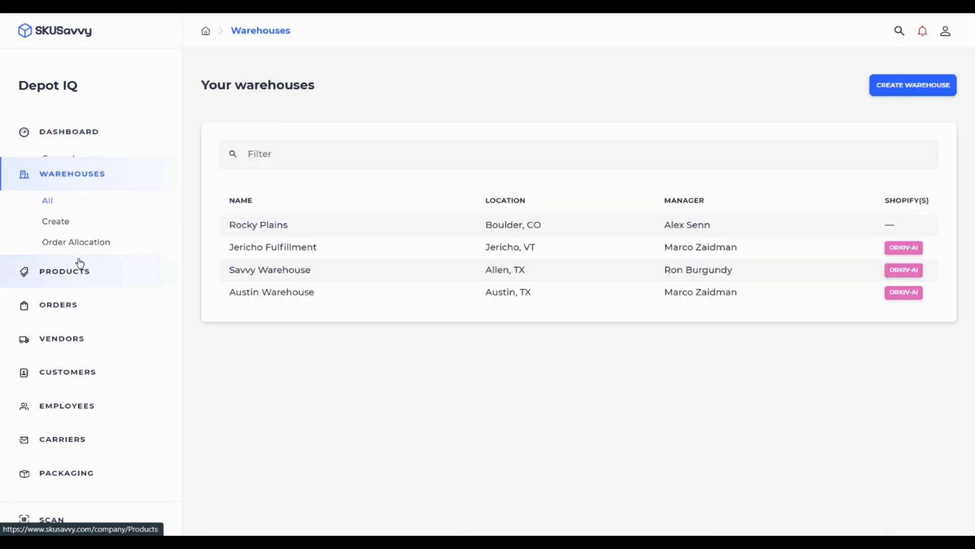
left_click(283, 279)
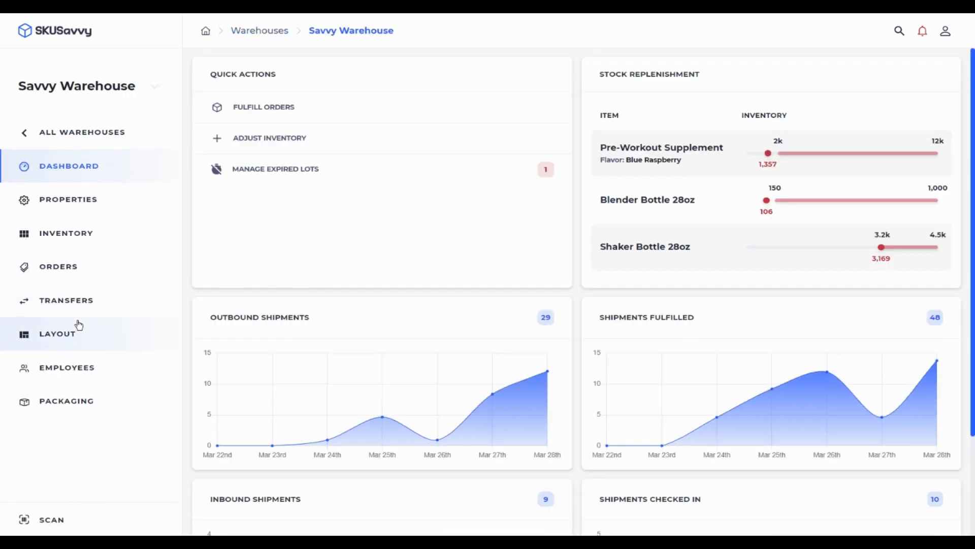
left_click(81, 268)
scroll(360, 294, "down", 5)
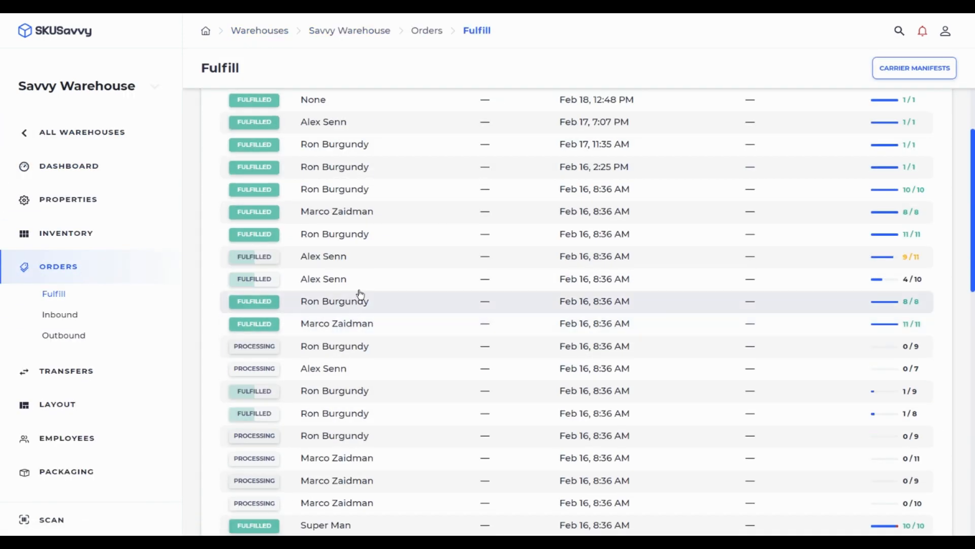
left_click(492, 280)
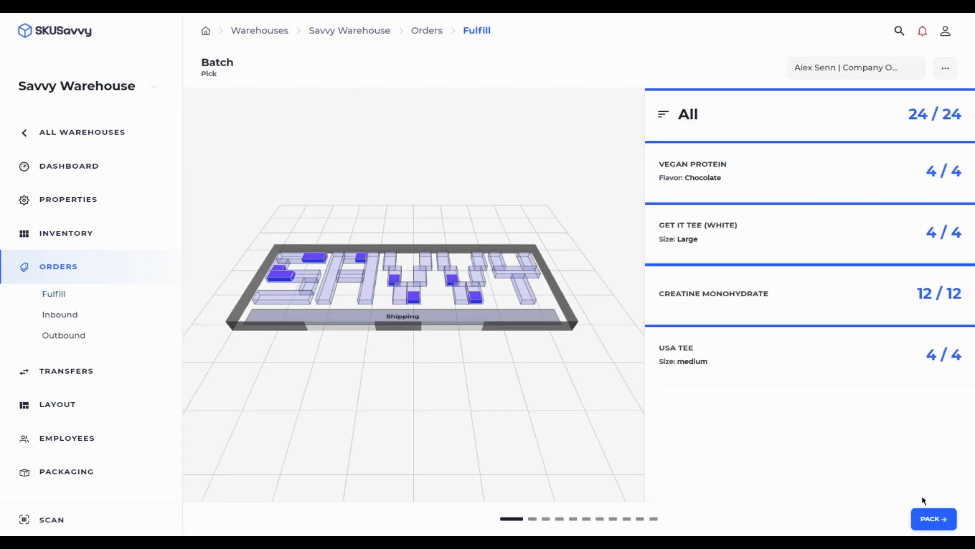
- Proceed from picking to packing and advance through the batch's shipments to Shipment #7
left_click(930, 515)
left_click(932, 517)
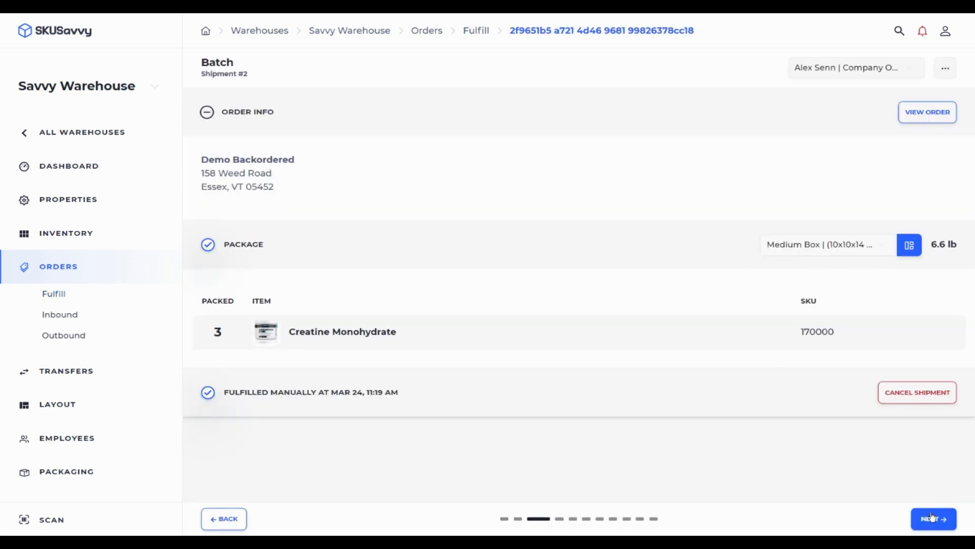
left_click(933, 518)
left_click(933, 518)
left_click(933, 519)
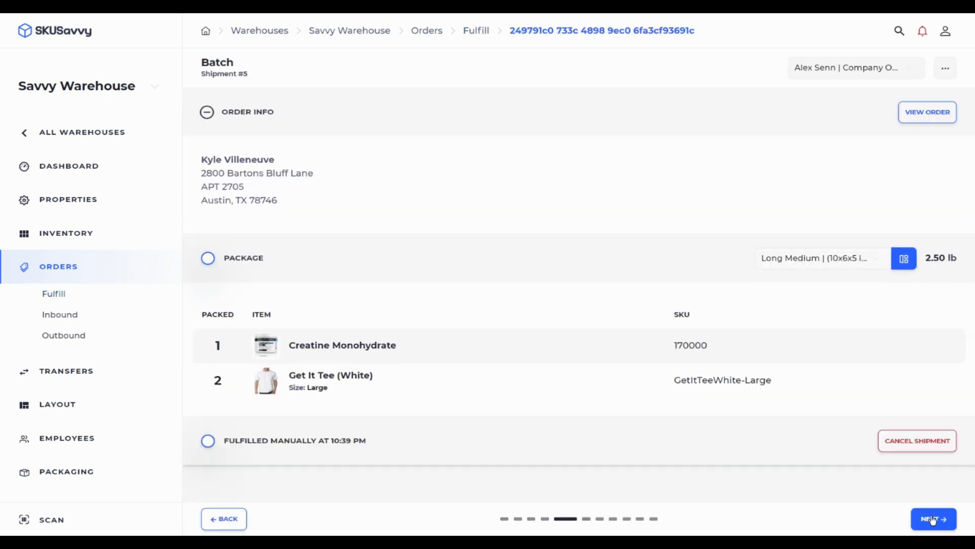
left_click(932, 518)
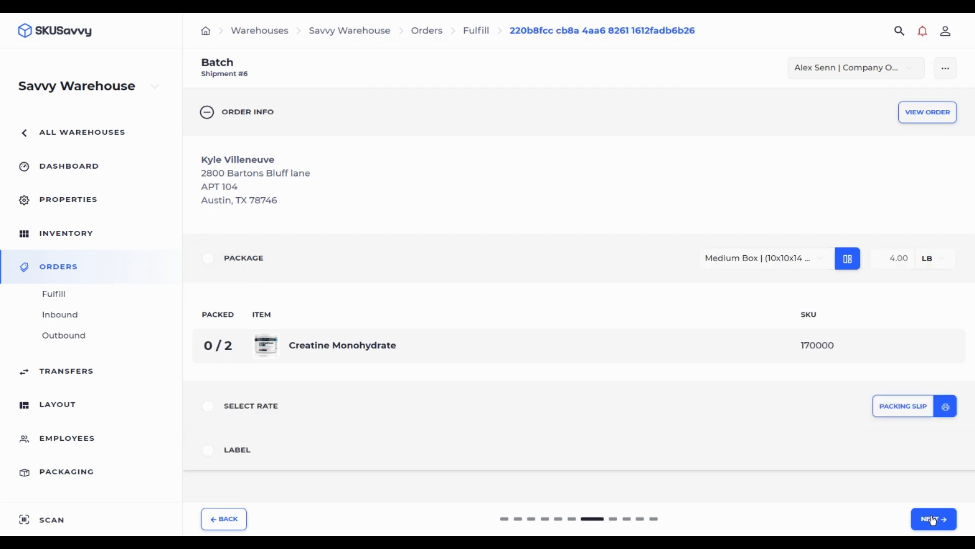
left_click(933, 518)
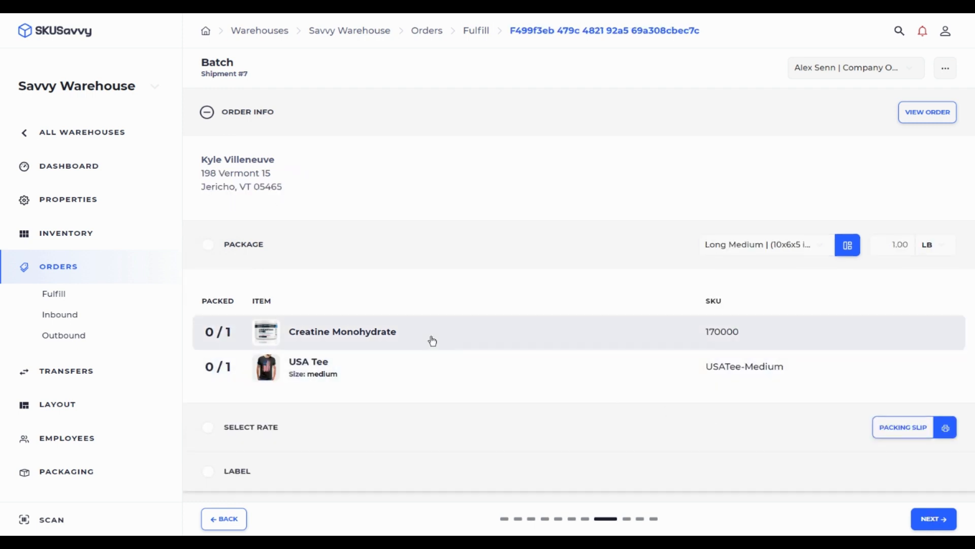
- Pack one Creatine Monohydrate in Shipment #7, split off the unpacked USA Tee, and expand the package contents
left_click(430, 340)
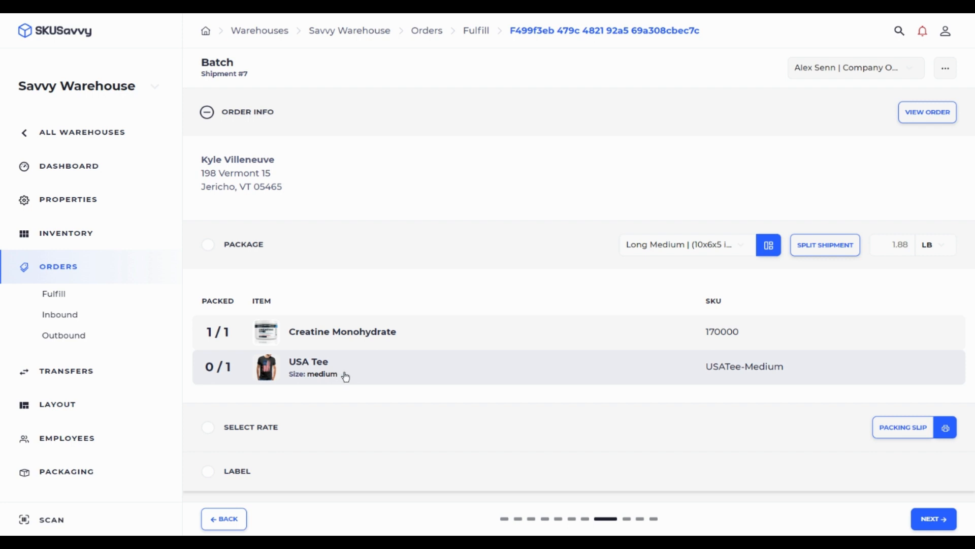
left_click(825, 249)
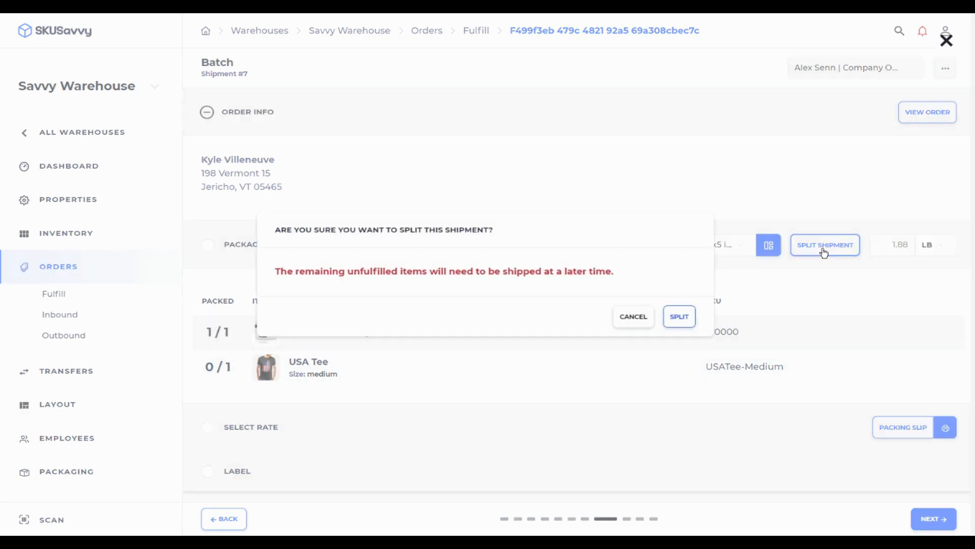
left_click(678, 320)
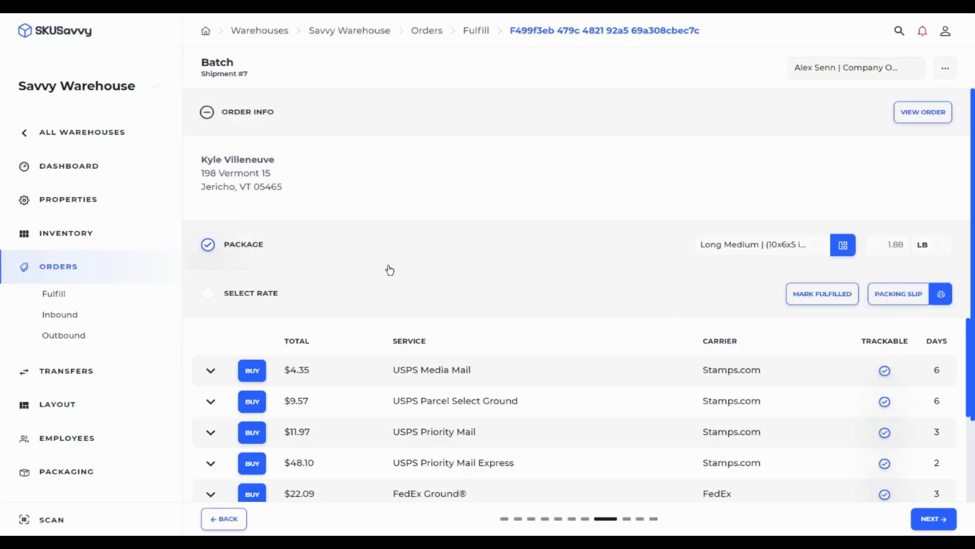
left_click(370, 250)
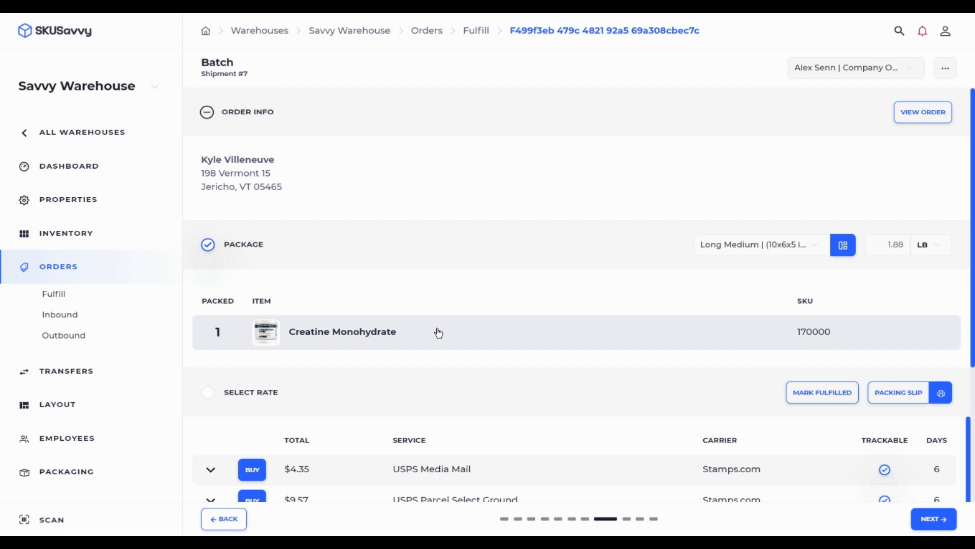
- Return to the company's Features settings to view the option for showing the purchase price on packing slips
left_click(87, 133)
left_click(89, 142)
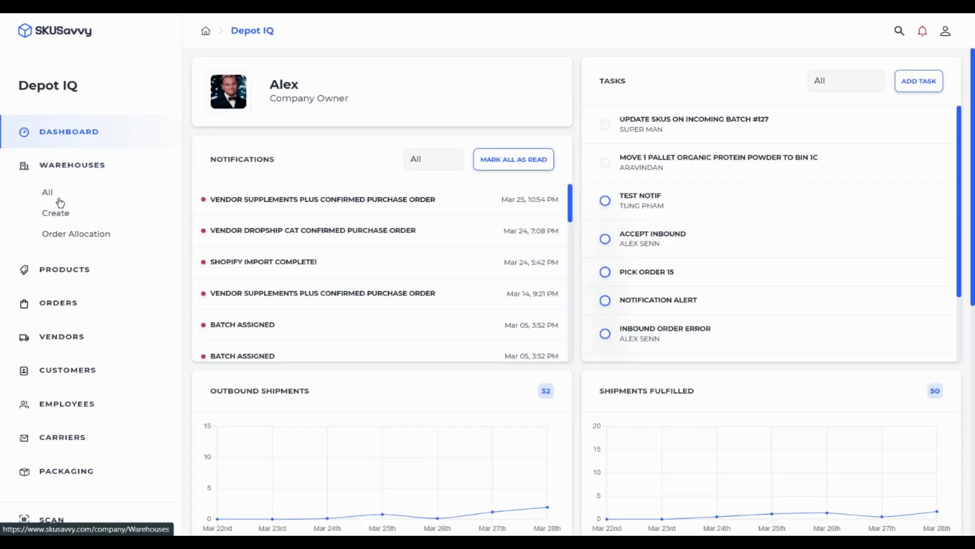
left_click(66, 221)
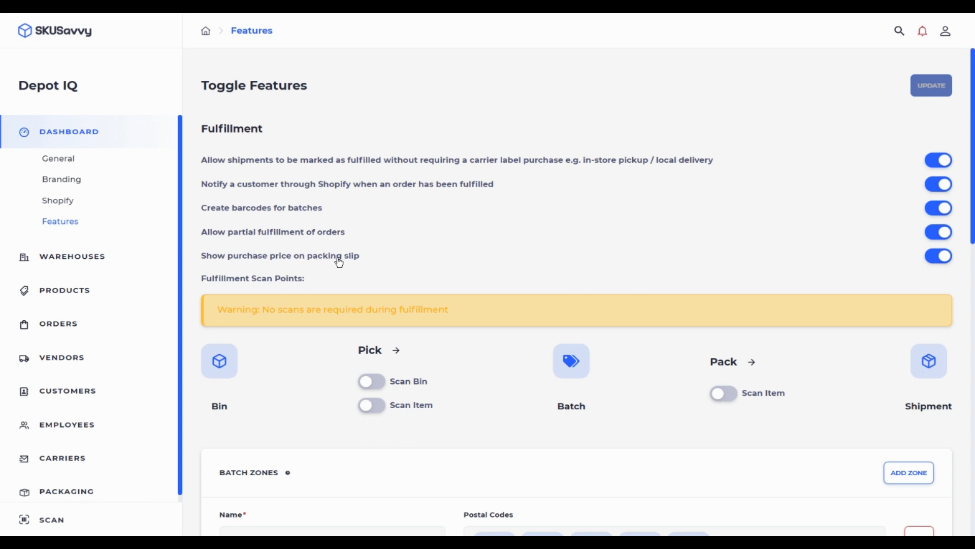
- Go back to Savvy Warehouse's fulfillment list and reopen the batch with 4/10 progress
left_click(84, 256)
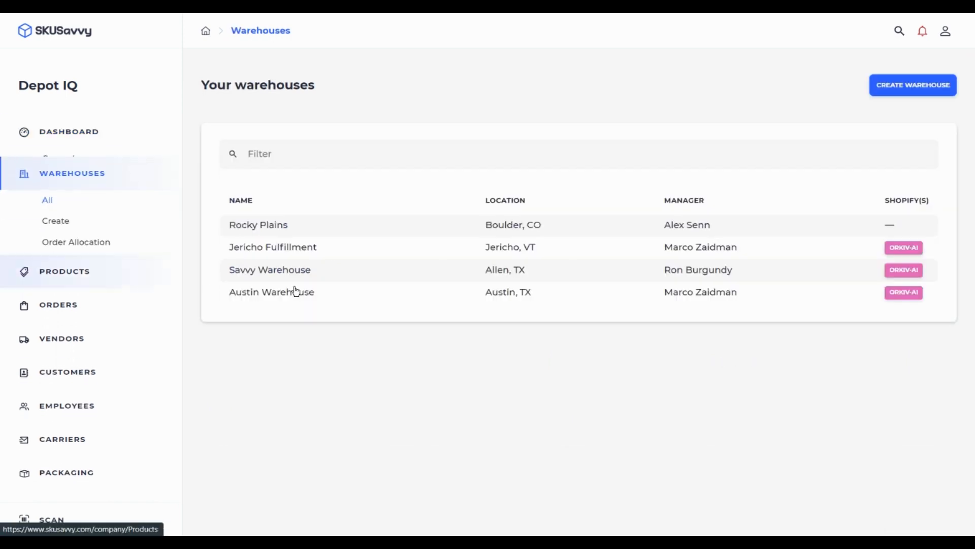
left_click(290, 271)
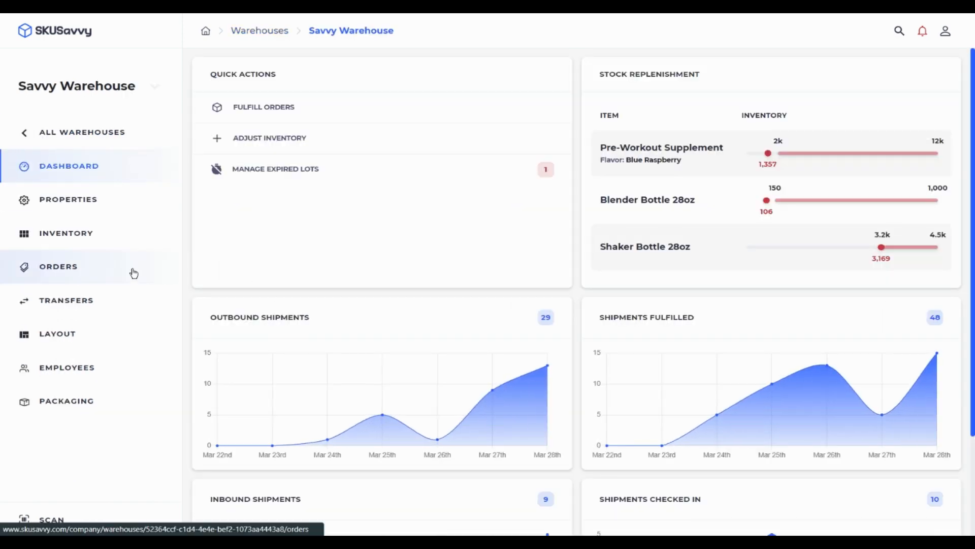
left_click(134, 272)
scroll(410, 334, "down", 5)
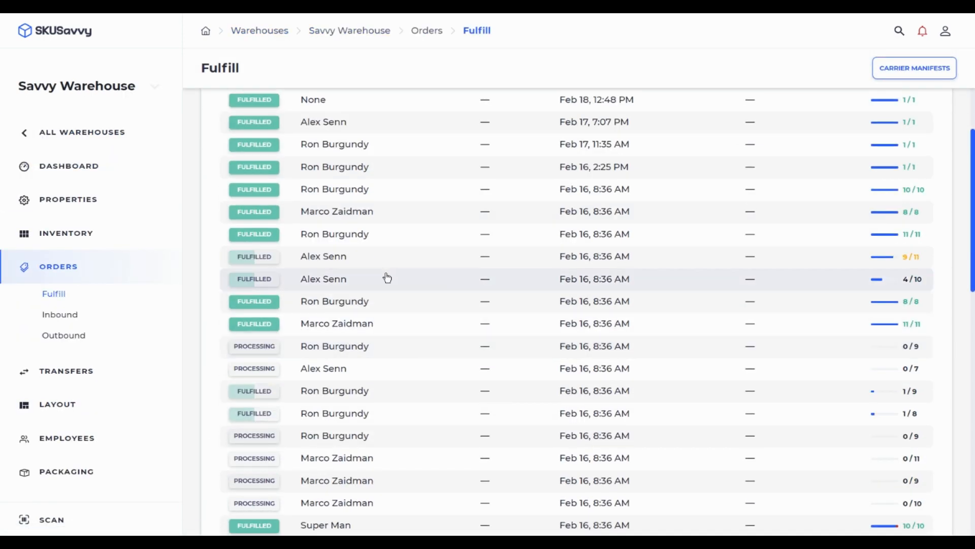
left_click(590, 287)
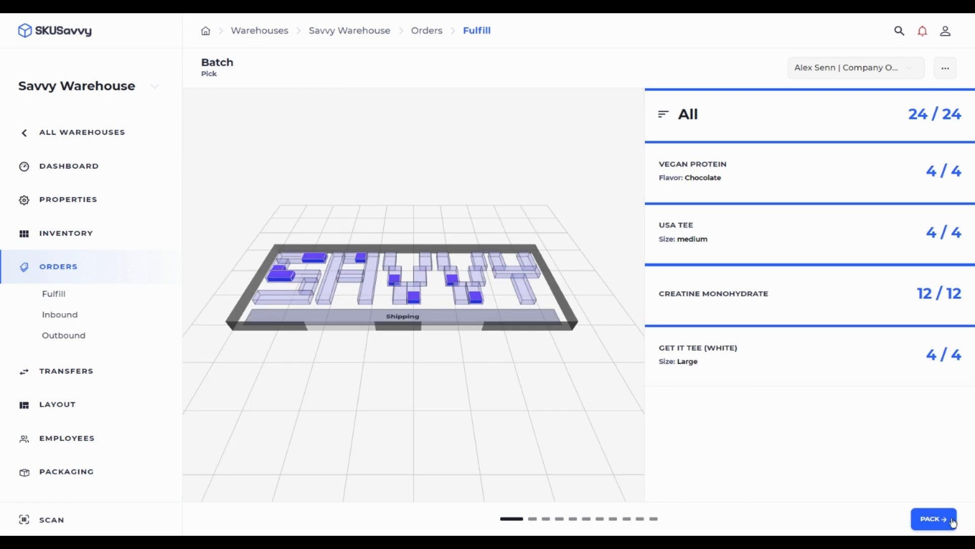
- Move past the pick stage and the earlier shipments to the unpacked Shipment #6
left_click(951, 521)
left_click(949, 522)
left_click(949, 521)
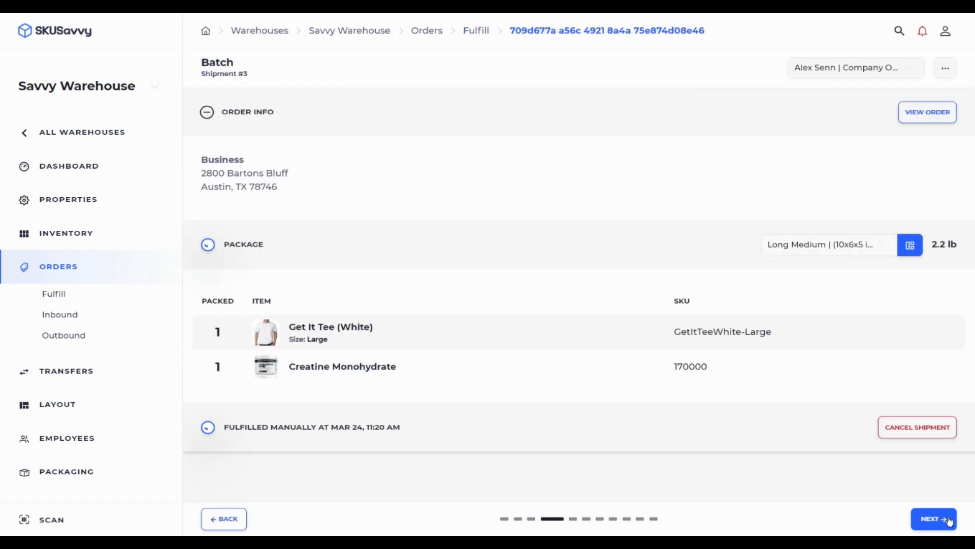
left_click(948, 521)
left_click(949, 521)
left_click(949, 522)
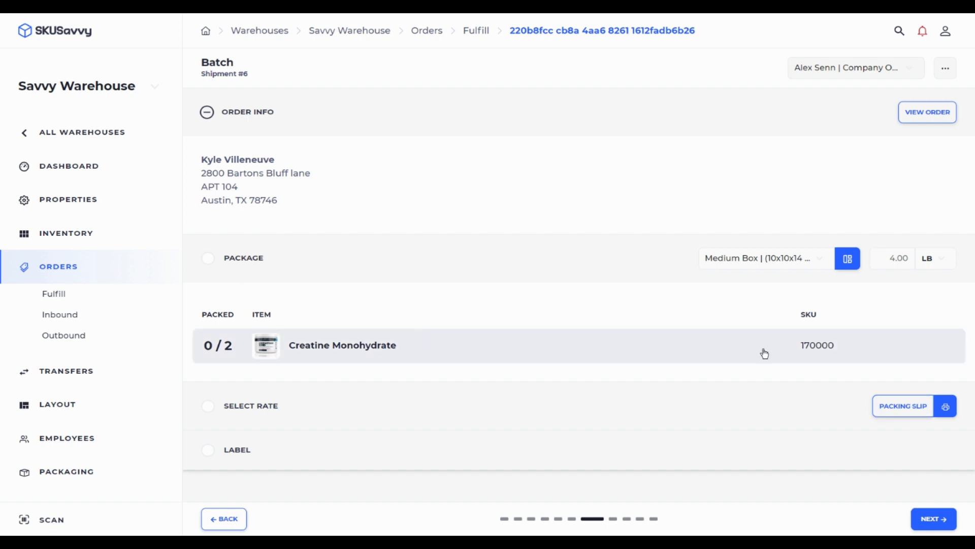
- View Shipment #6's packing slip, highlight the Creatine Monohydrate price, and close the slip
left_click(900, 404)
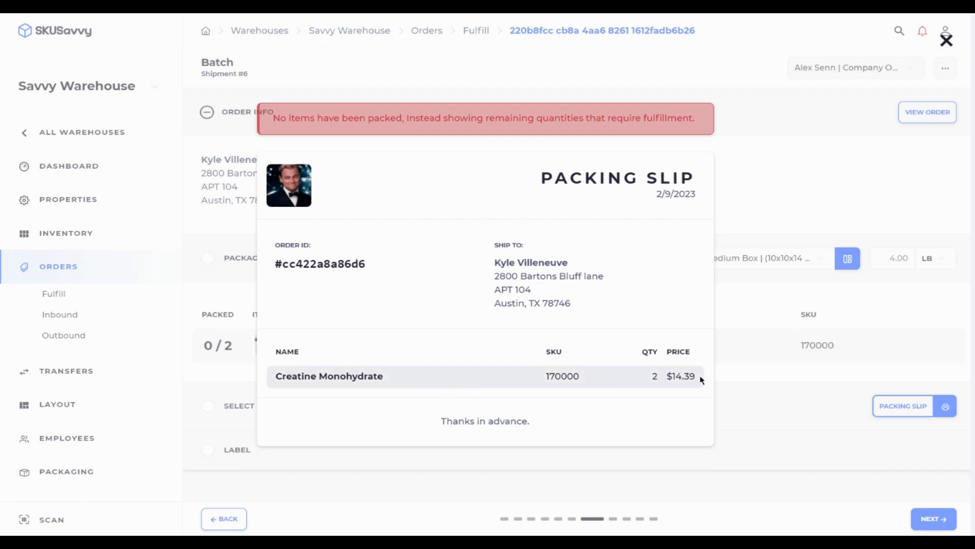
left_click_drag(667, 376, 694, 376)
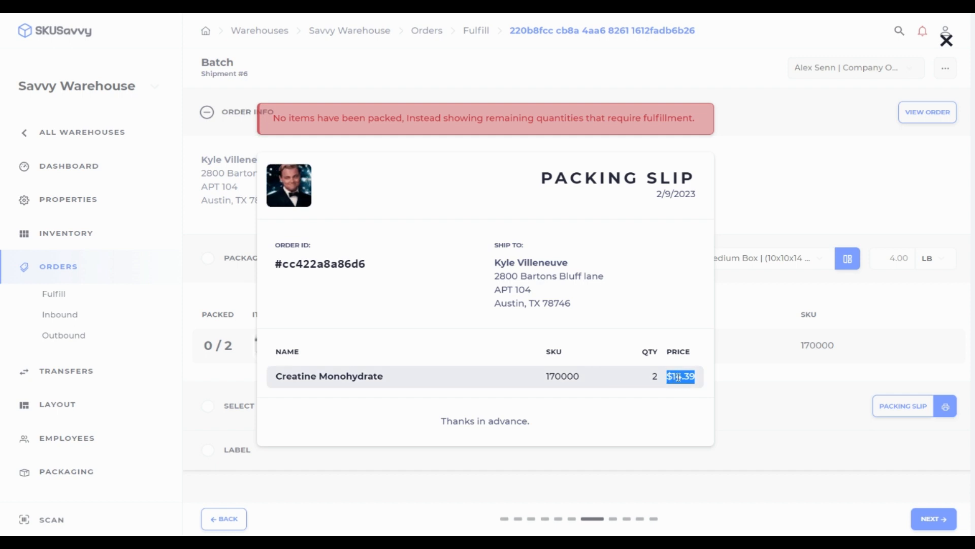
left_click(736, 296)
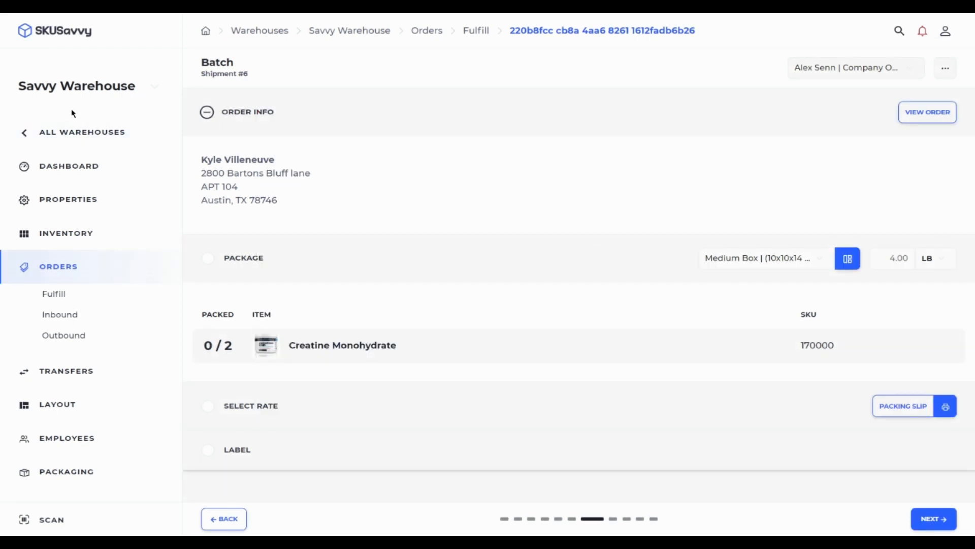
- In the company's Features settings, enable Scan Bin and Scan Item for picking and Scan Item for packing, and save the update
left_click(70, 128)
left_click(67, 135)
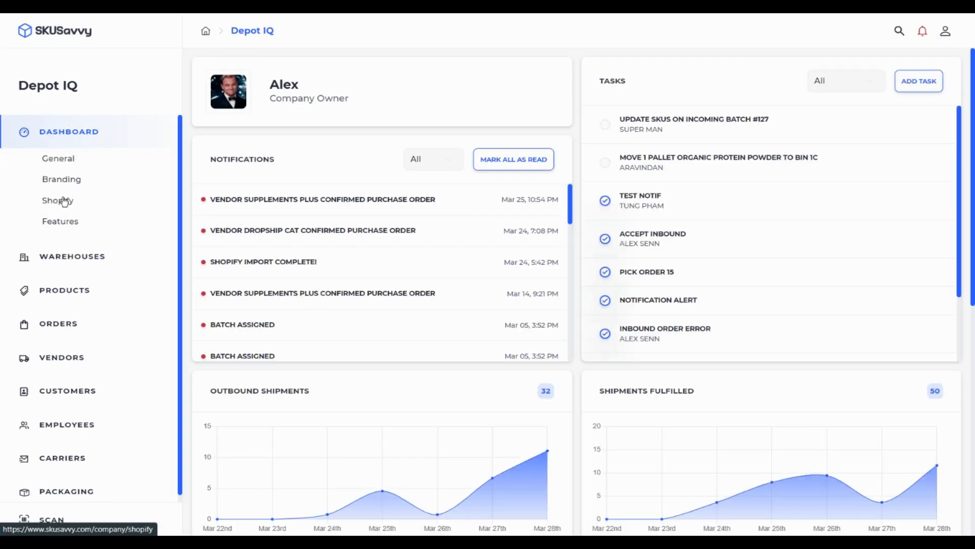
left_click(64, 221)
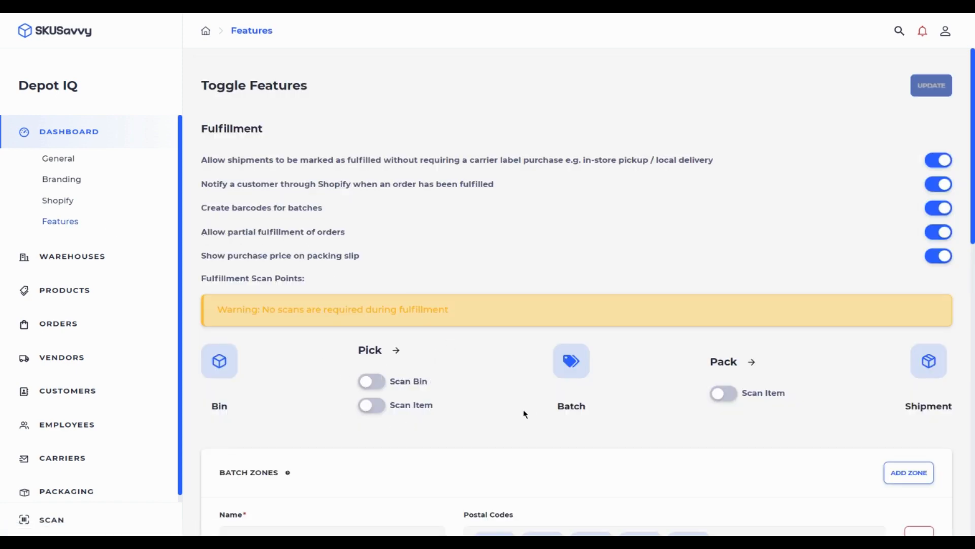
left_click(374, 386)
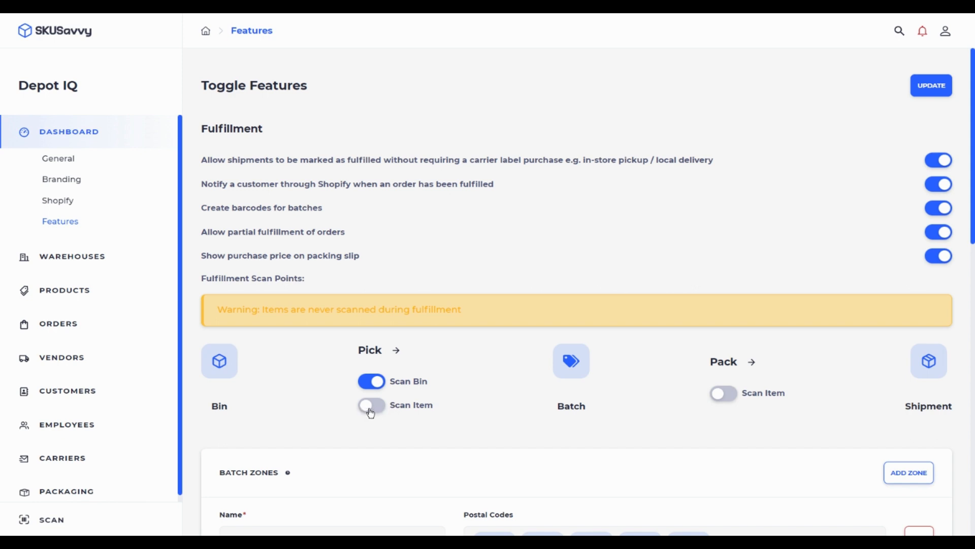
left_click(371, 406)
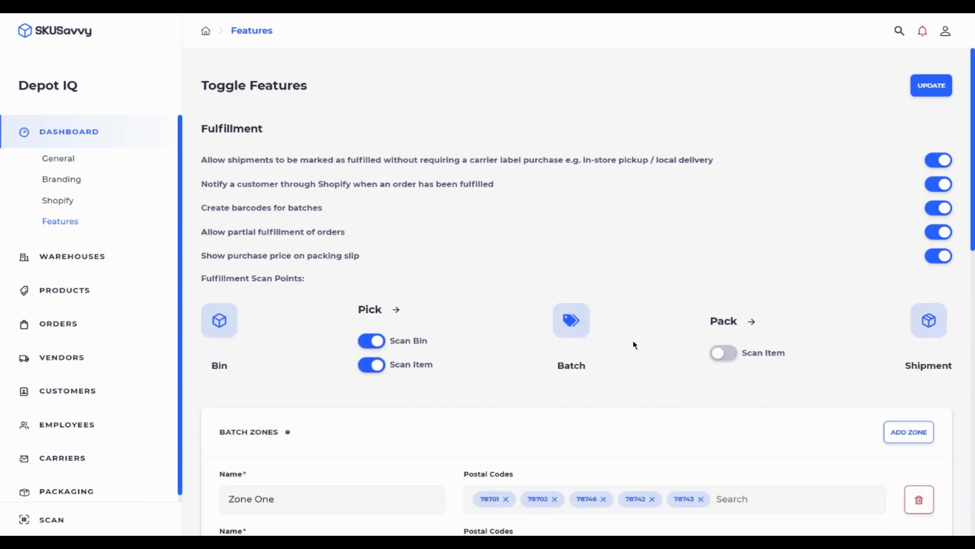
left_click(722, 355)
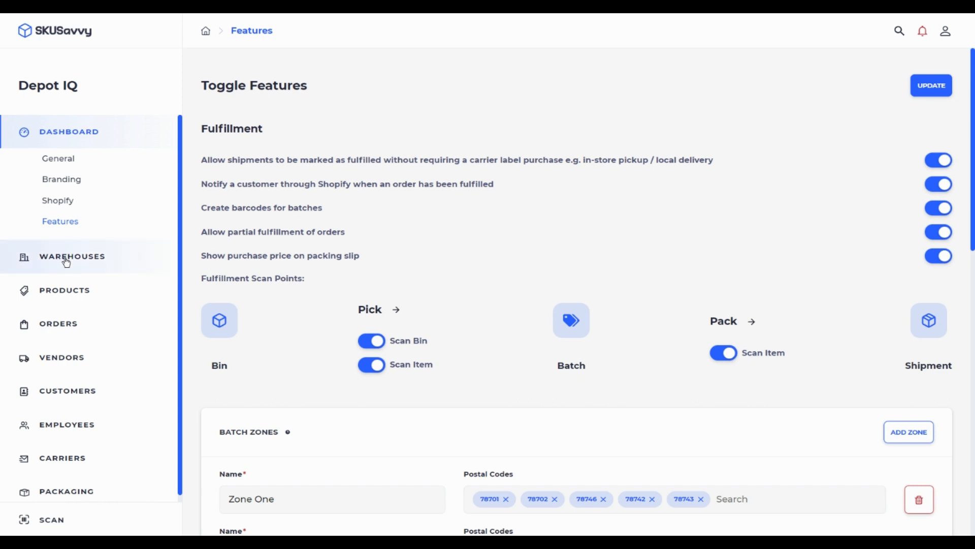
left_click(924, 94)
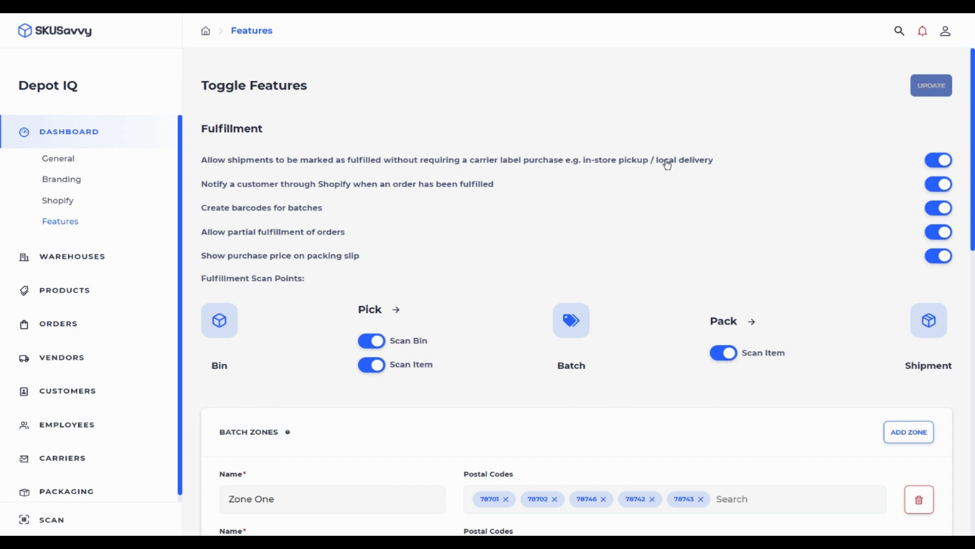
- Open the first processing batch with 0/9 progress in Savvy Warehouse's fulfillment list
left_click(93, 253)
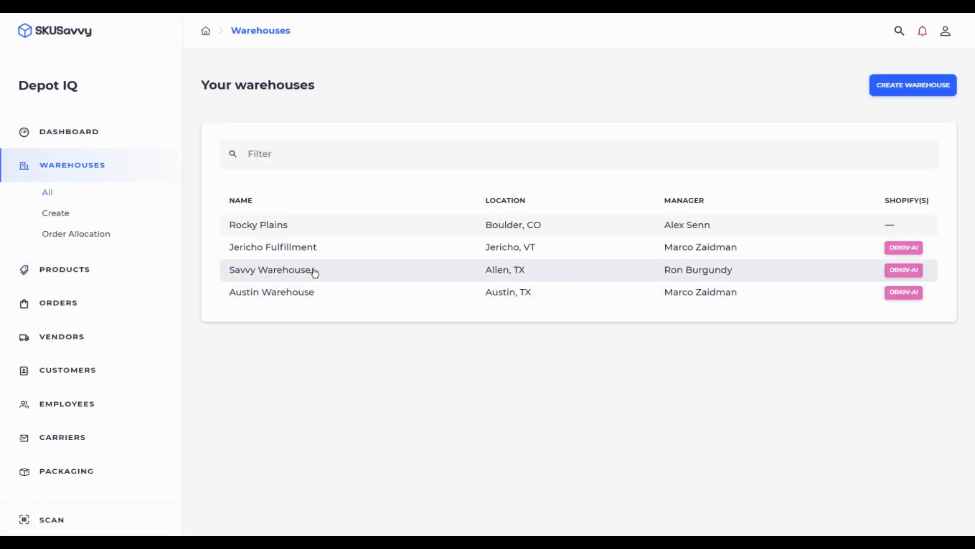
left_click(314, 269)
left_click(84, 280)
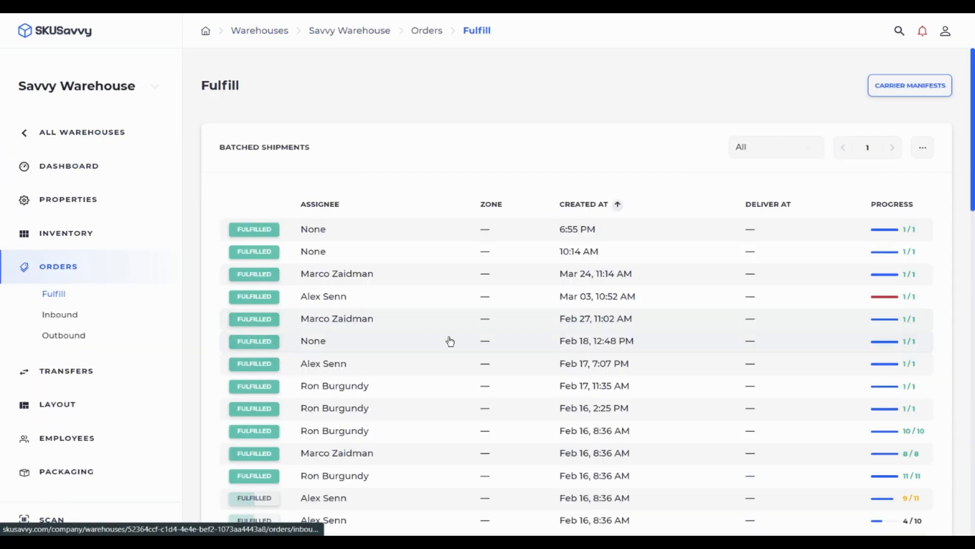
scroll(376, 344, "down", 5)
left_click(380, 355)
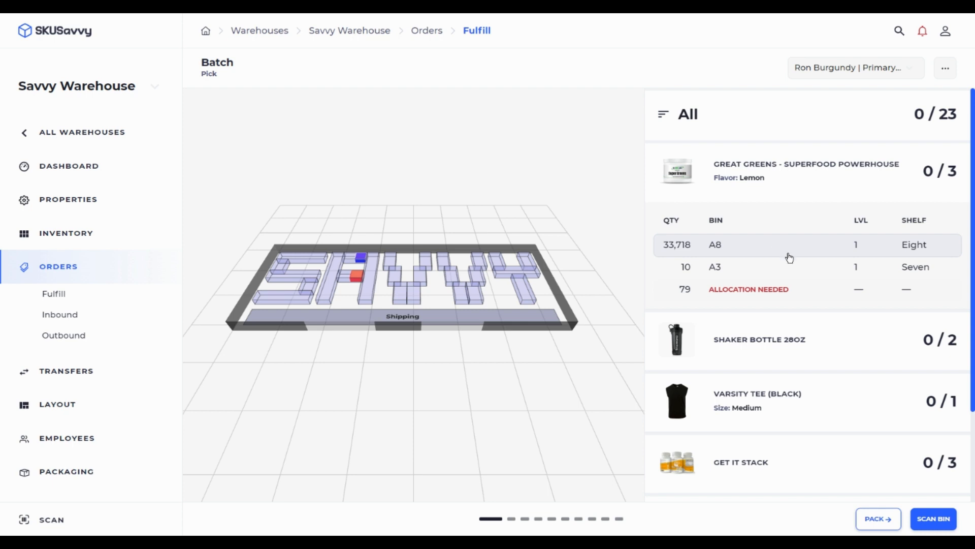
- Start a bin scan for the Great Greens pick and choose bin A8 on shelf Eight in the test scanner
left_click(934, 518)
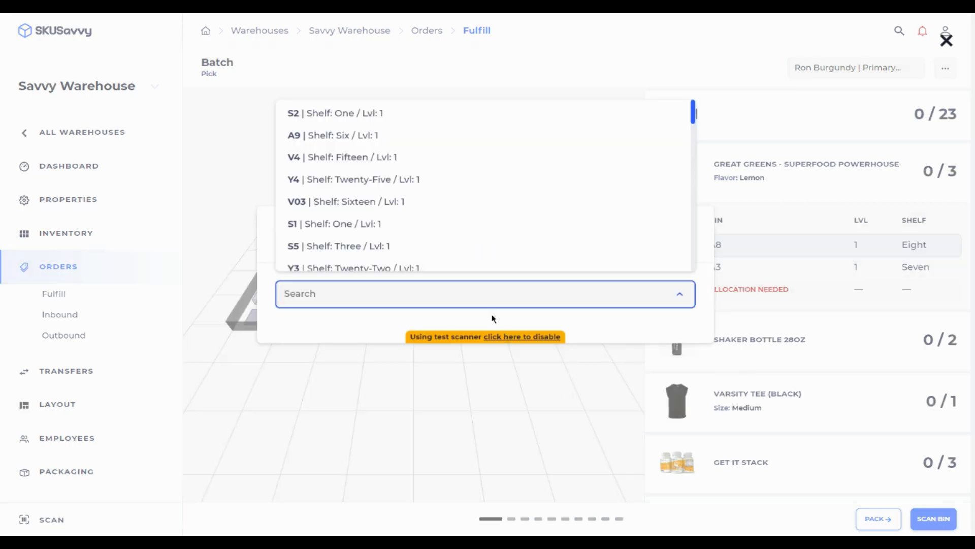
type("a8")
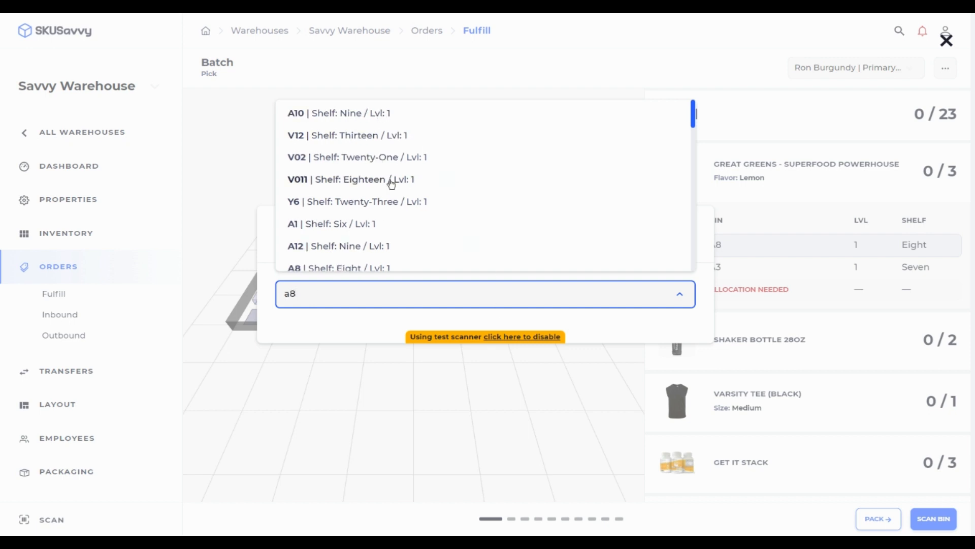
left_click(396, 270)
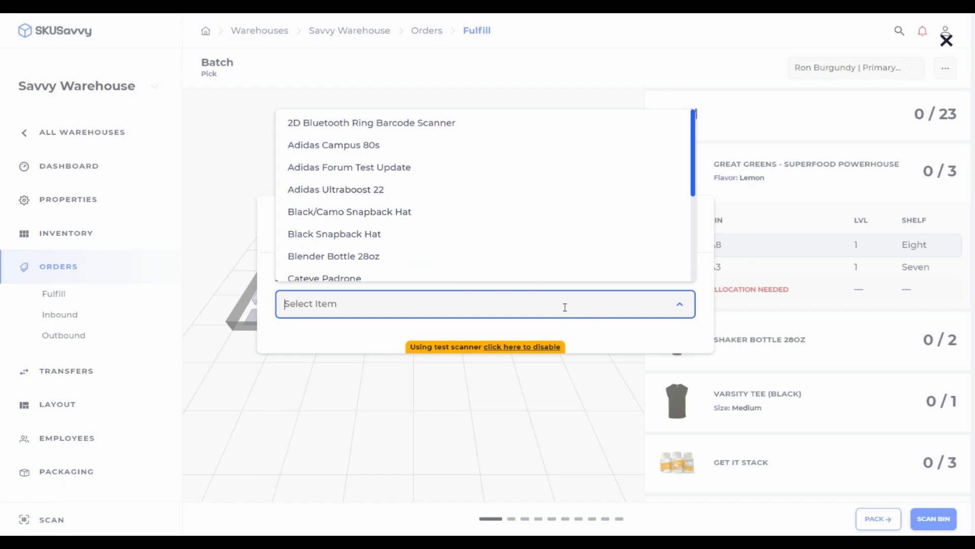
- Choose Great Greens - Superfood Powerhouse, Flavor: Lemon, as the scanned item and pick a quantity of 3 from bin A8
type("grea")
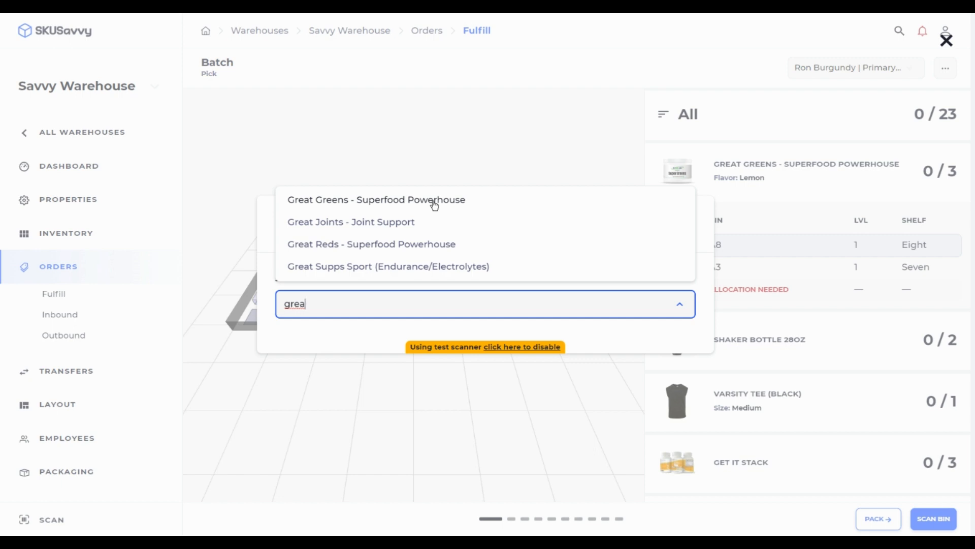
left_click(435, 202)
left_click(572, 304)
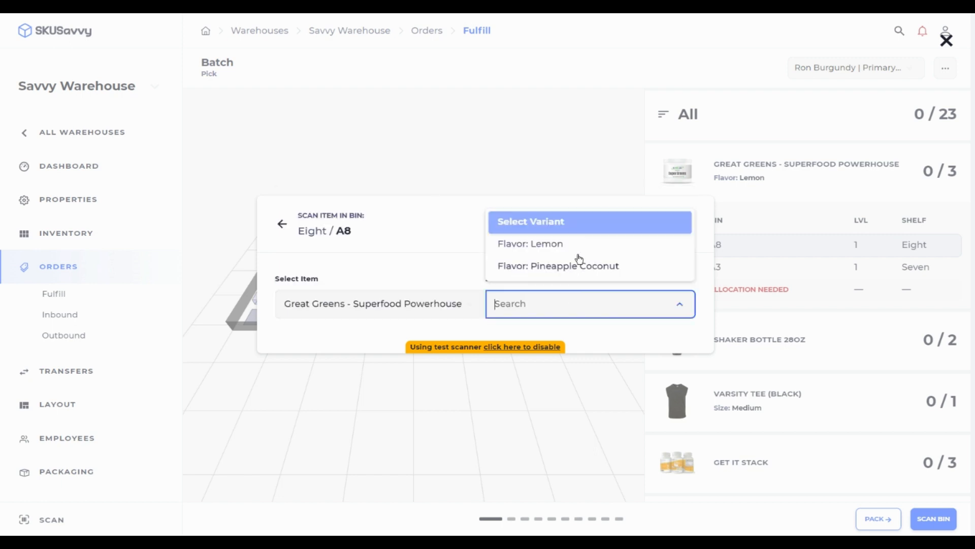
left_click(576, 244)
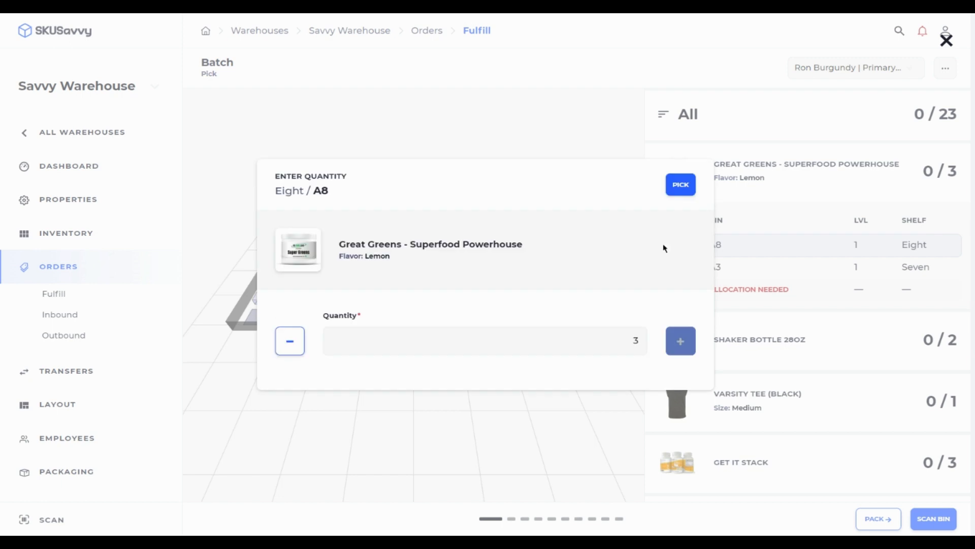
left_click(680, 186)
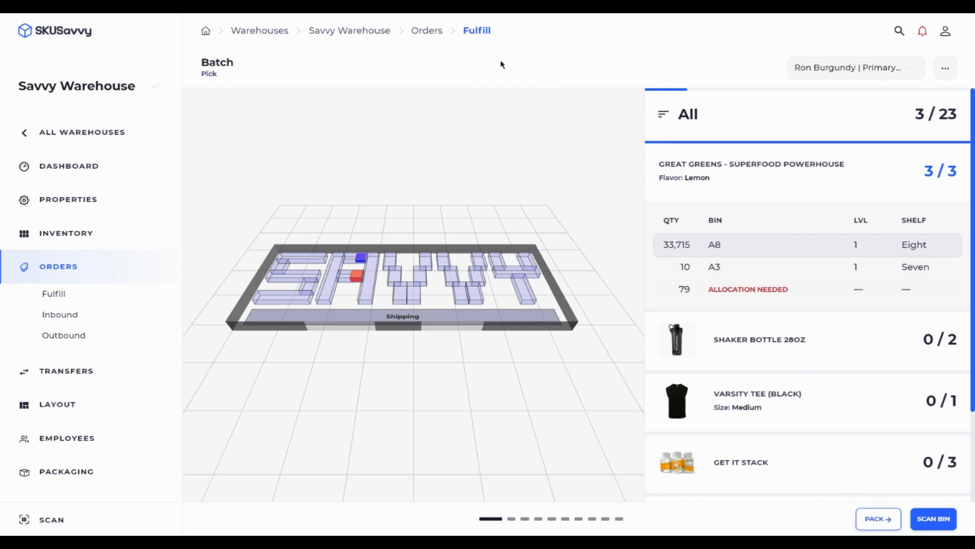
- Return to Savvy Warehouse's fulfillment list and open the partially fulfilled batch with 9/11 progress
left_click(432, 34)
scroll(431, 368, "down", 5)
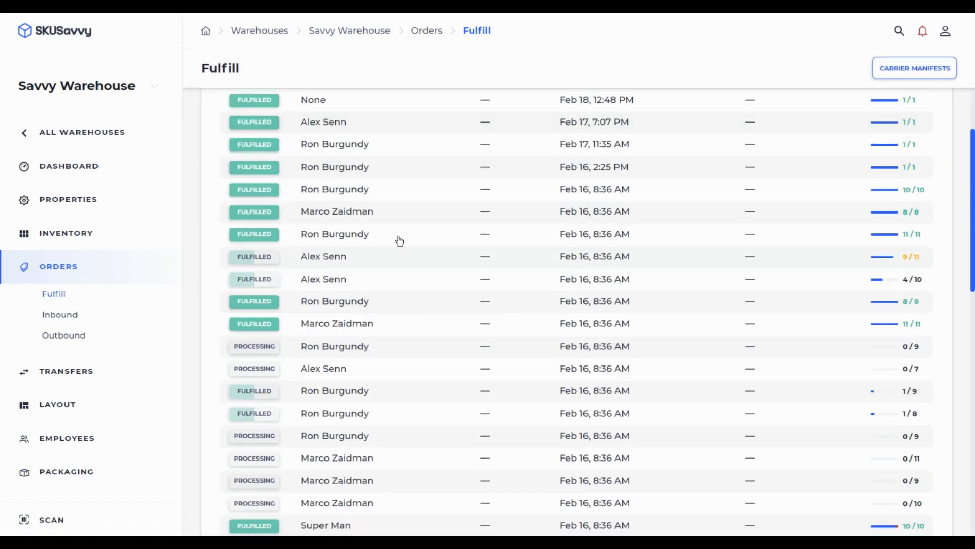
left_click(810, 371)
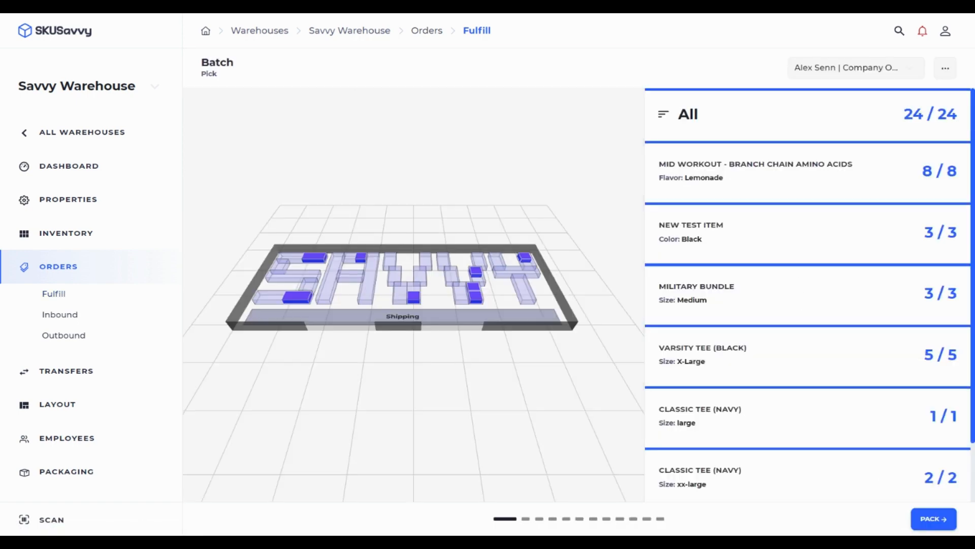
- Proceed from picking to packing and advance through the batch's shipments to Shipment #11
left_click(940, 522)
left_click(942, 522)
left_click(943, 523)
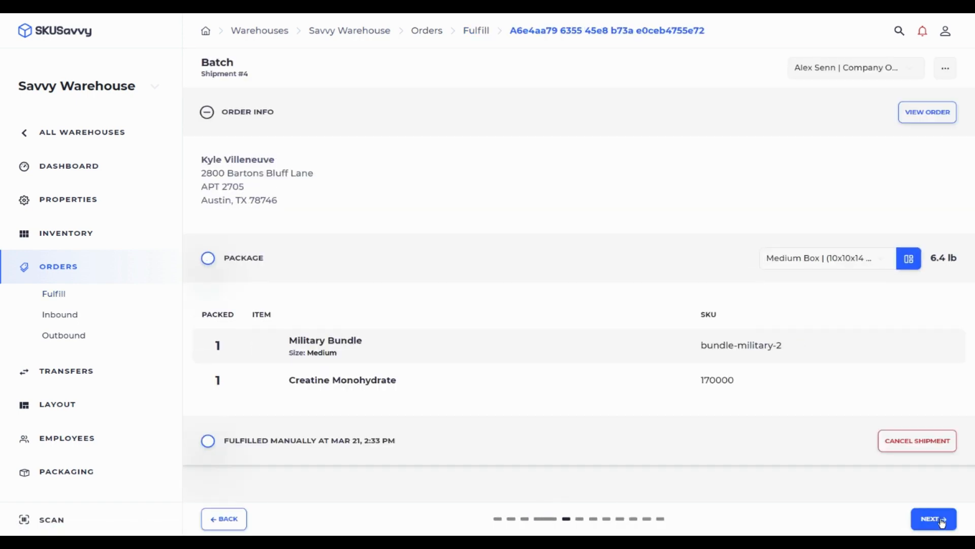
left_click(942, 522)
left_click(942, 523)
left_click(943, 522)
left_click(942, 522)
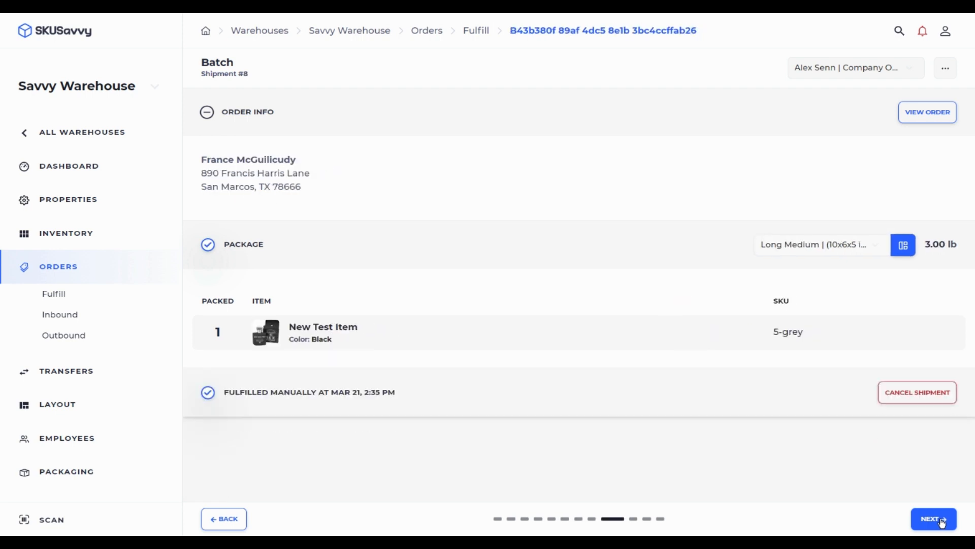
left_click(943, 522)
left_click(942, 522)
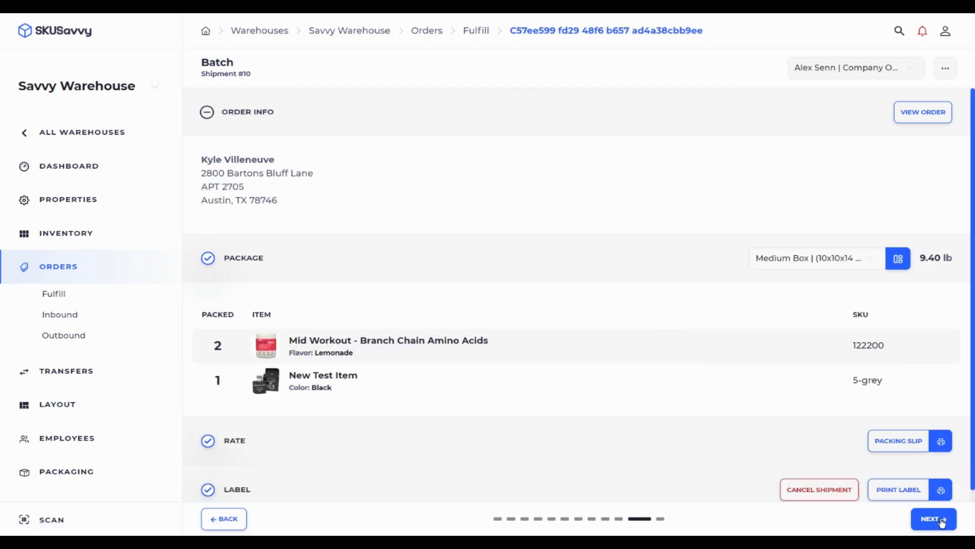
left_click(942, 523)
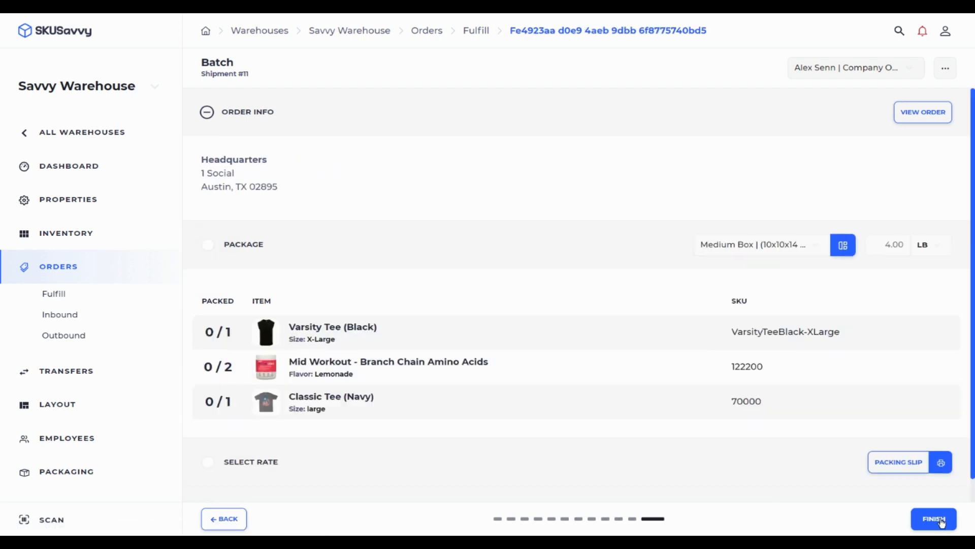
- Try to confirm Shipment #11's Varsity Tee (Black) in the test scanner using the variant Size: Large
left_click(414, 332)
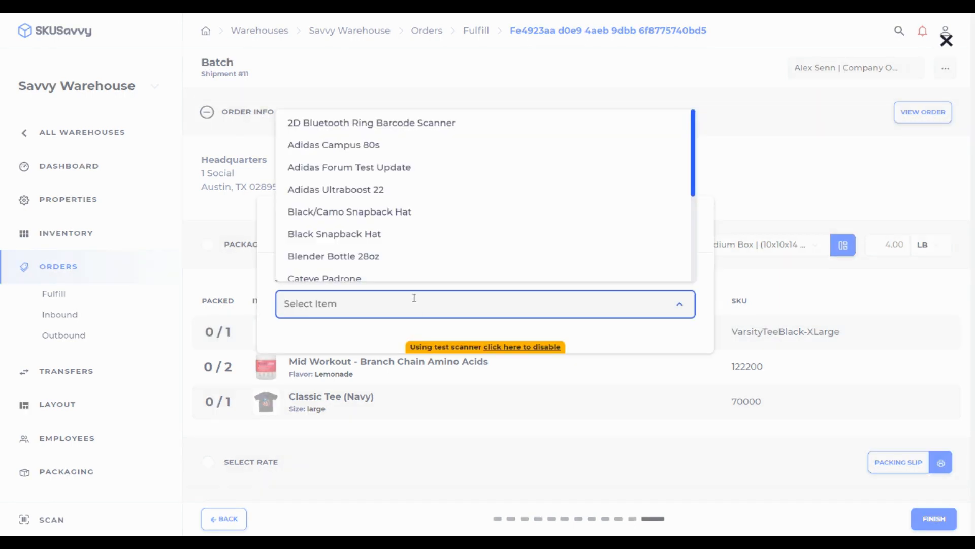
type("var")
left_click(369, 263)
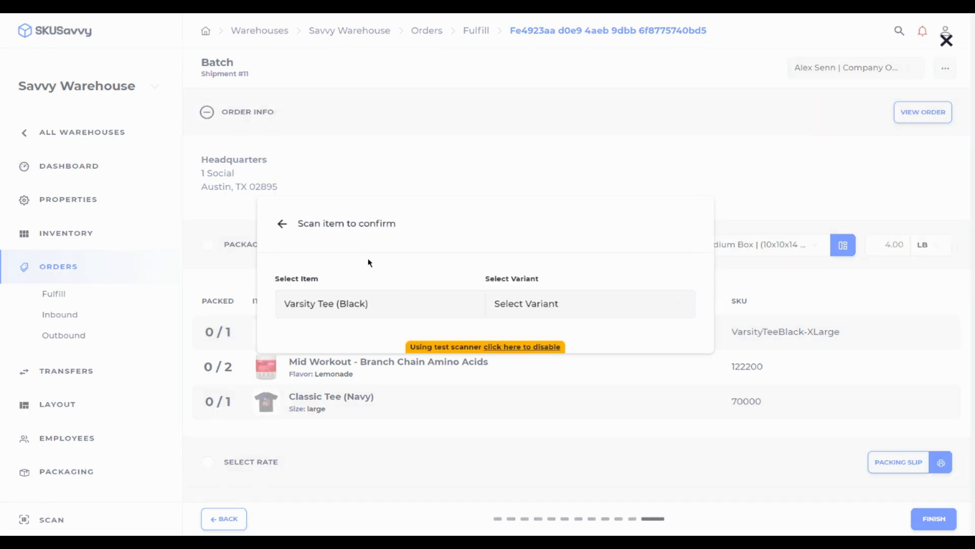
left_click(538, 302)
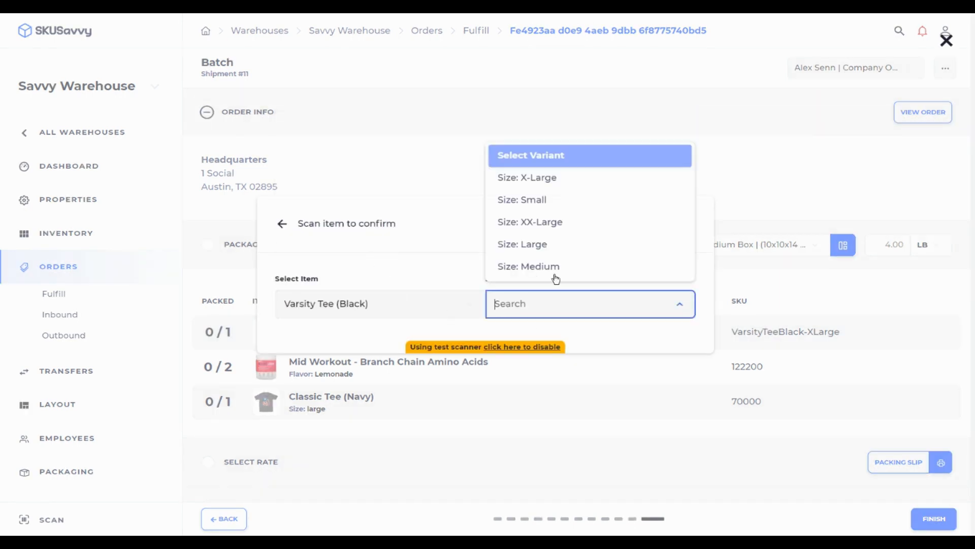
left_click(551, 245)
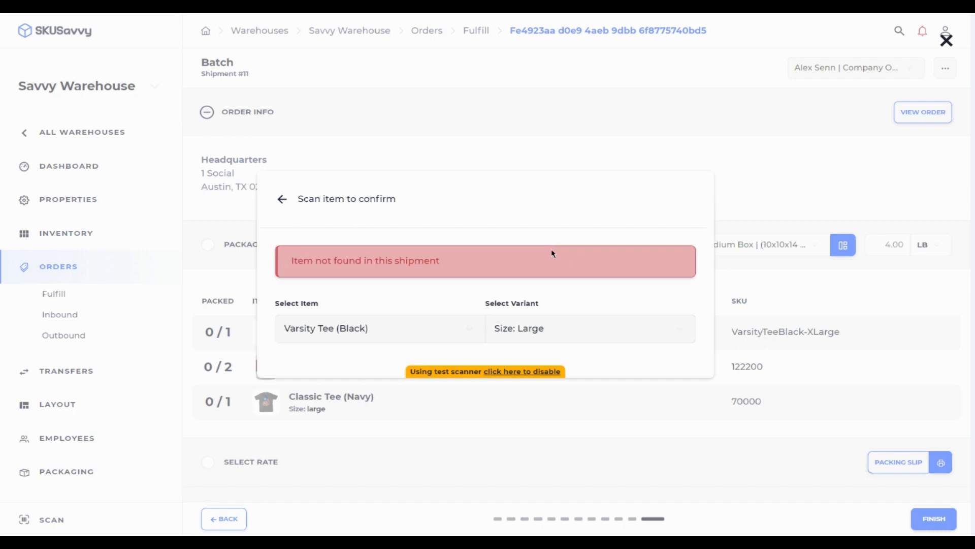
left_click(283, 200)
- Pack Shipment #11's Varsity Tee (Black) by scanning it with the variant Size: X-Large
left_click(355, 331)
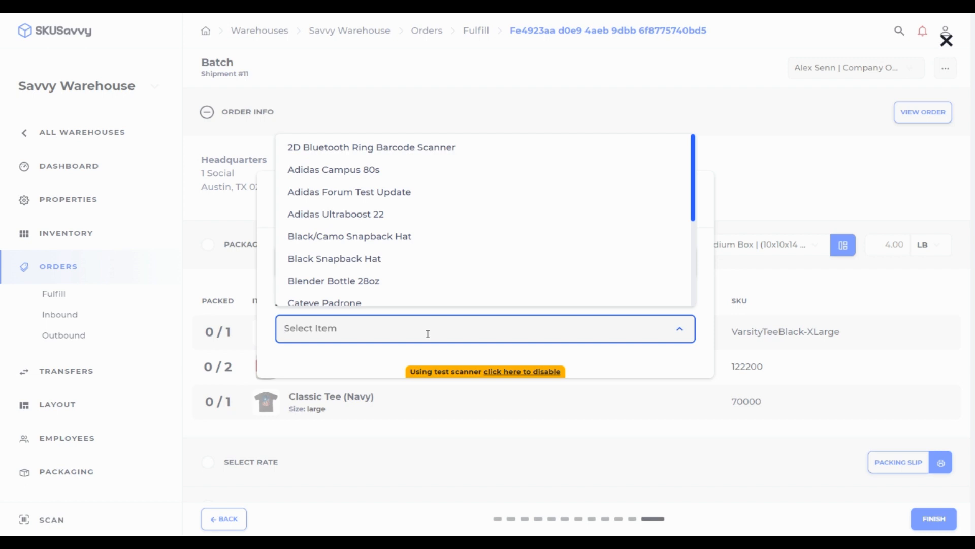
type("var")
left_click(410, 288)
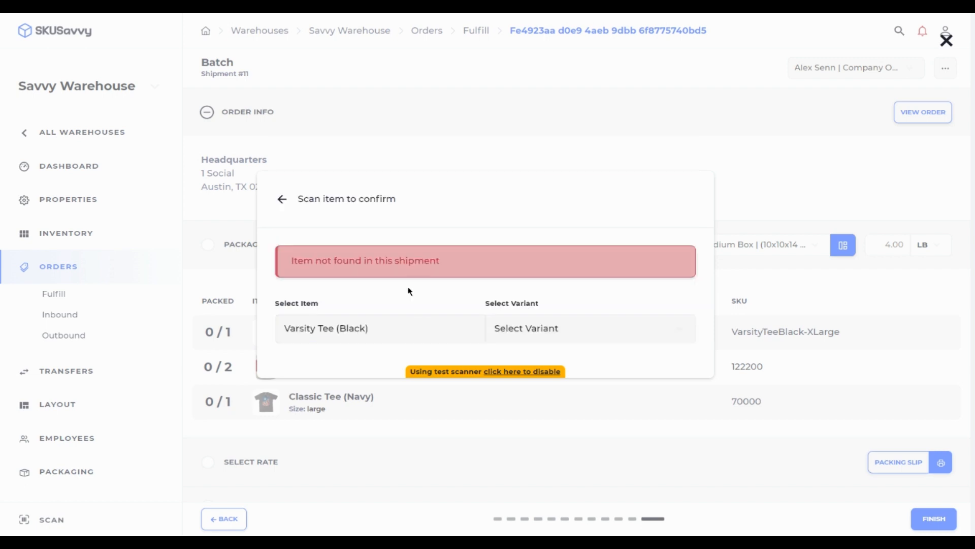
left_click(606, 329)
left_click(563, 208)
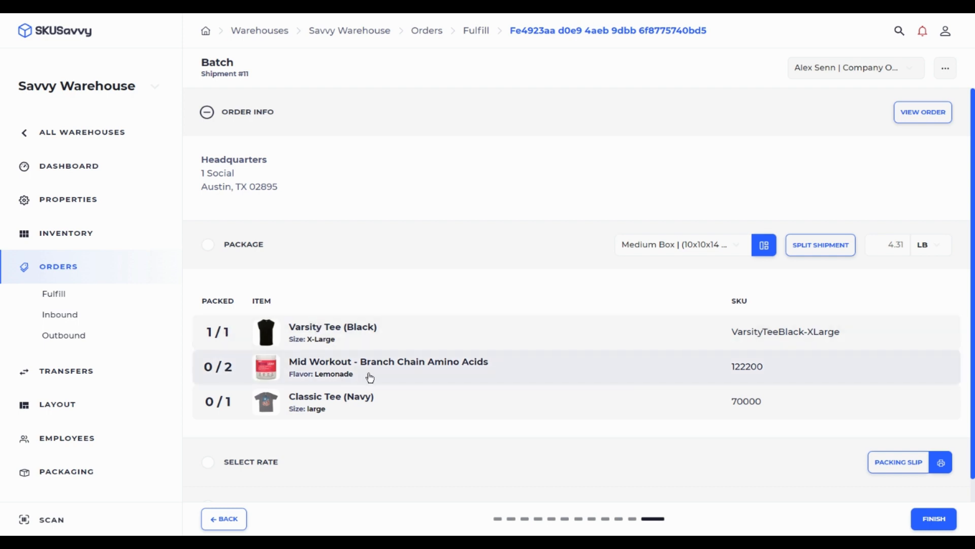
- In the company's Features settings, disable Scan Item for packing and Scan Bin and Scan Item for picking, and save the update
left_click(115, 142)
left_click(80, 134)
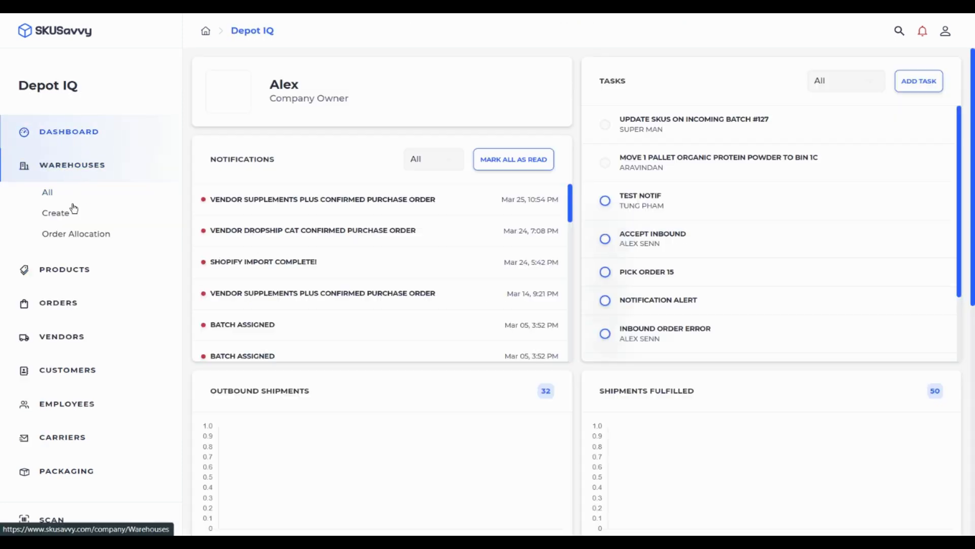
left_click(69, 221)
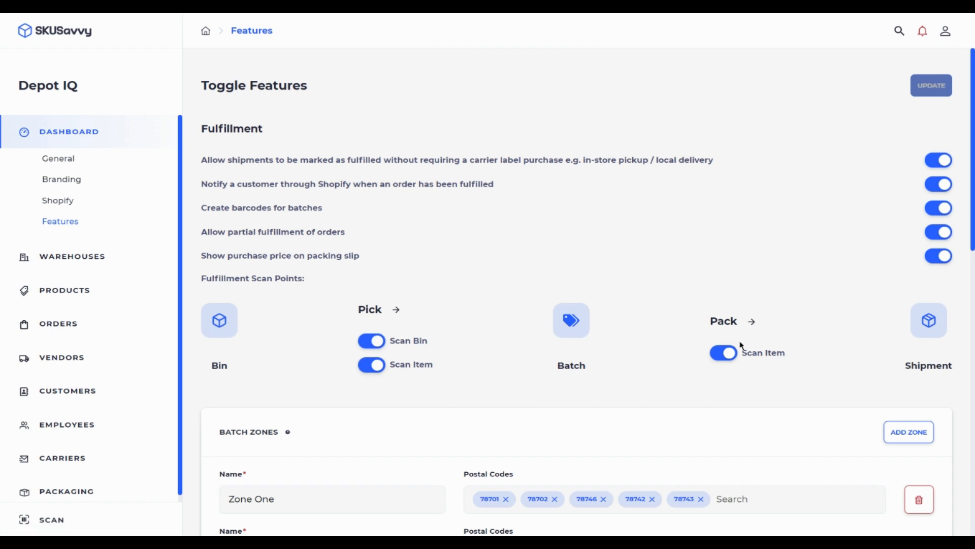
left_click(722, 354)
left_click(365, 344)
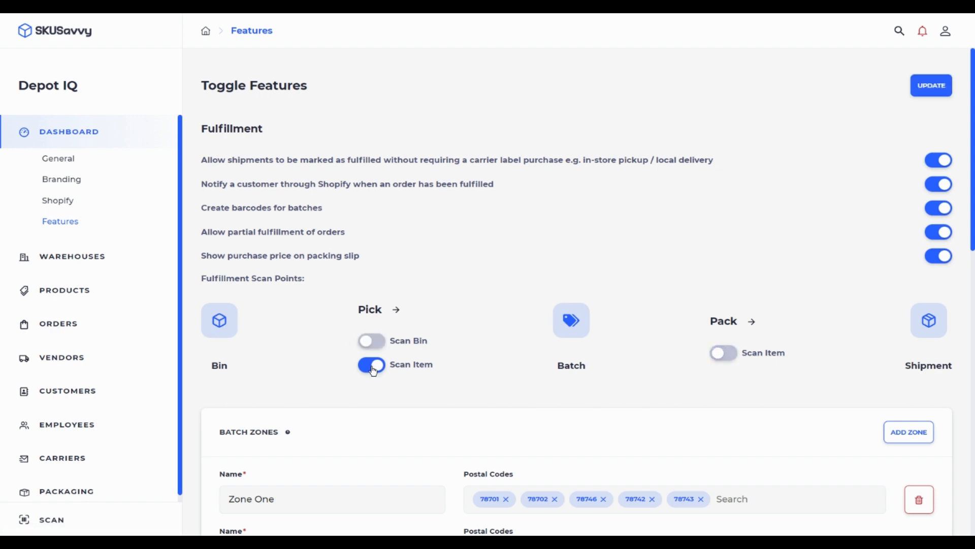
left_click(370, 366)
left_click(929, 95)
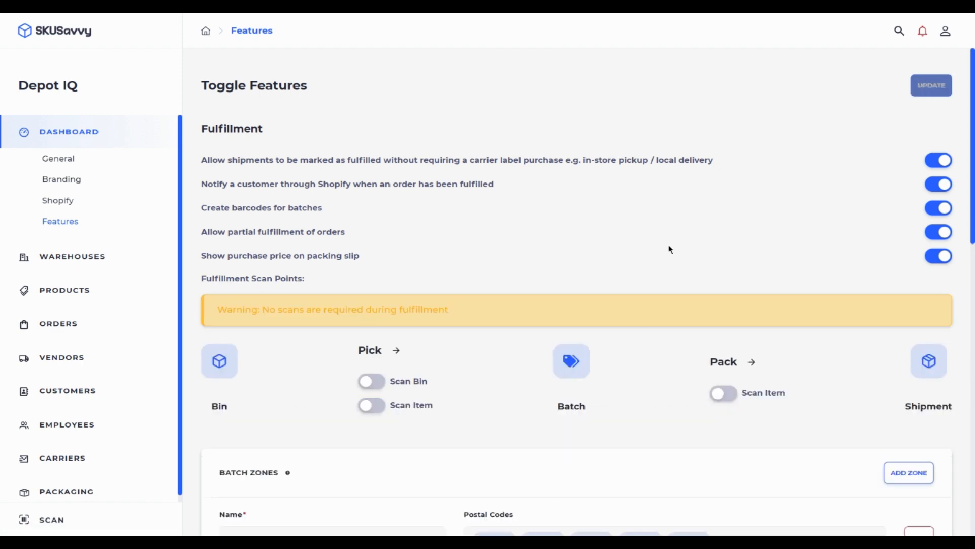
- Examine the Batch Zones section in the Features settings and its help information
scroll(579, 262, "down", 5)
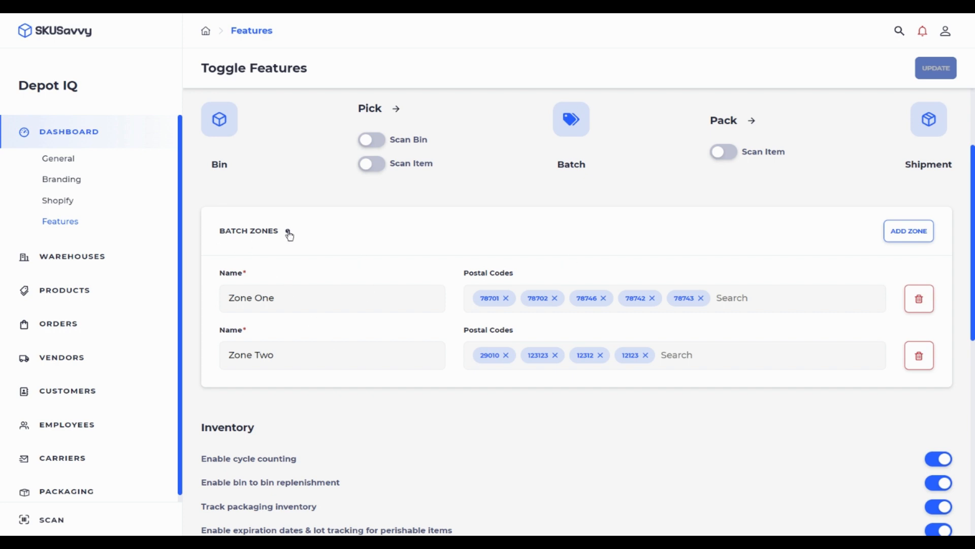
mouse_move(288, 231)
- View the Delivery Zones option for batching Savvy Warehouse's unbatched shipments, and close the dialog without batching
left_click(91, 257)
left_click(253, 273)
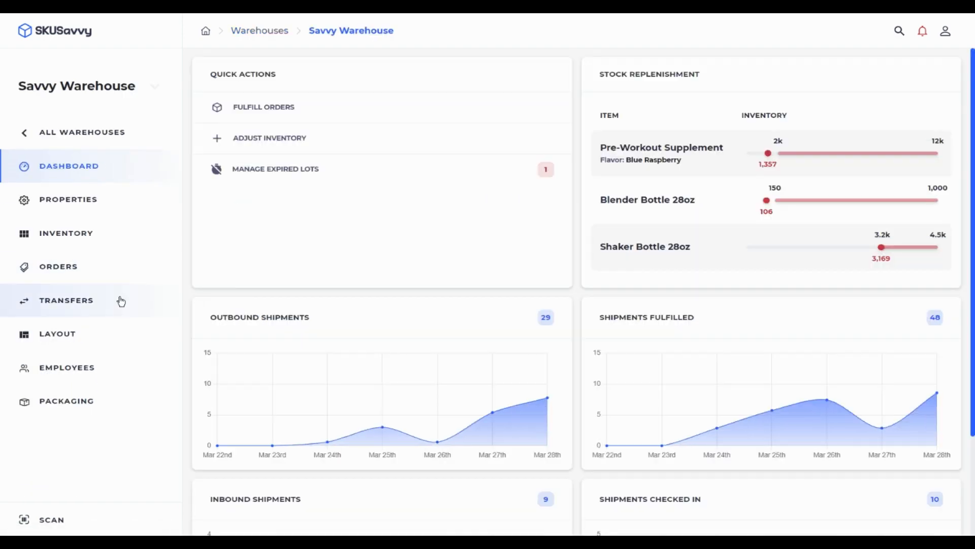
left_click(90, 274)
scroll(352, 354, "down", 10)
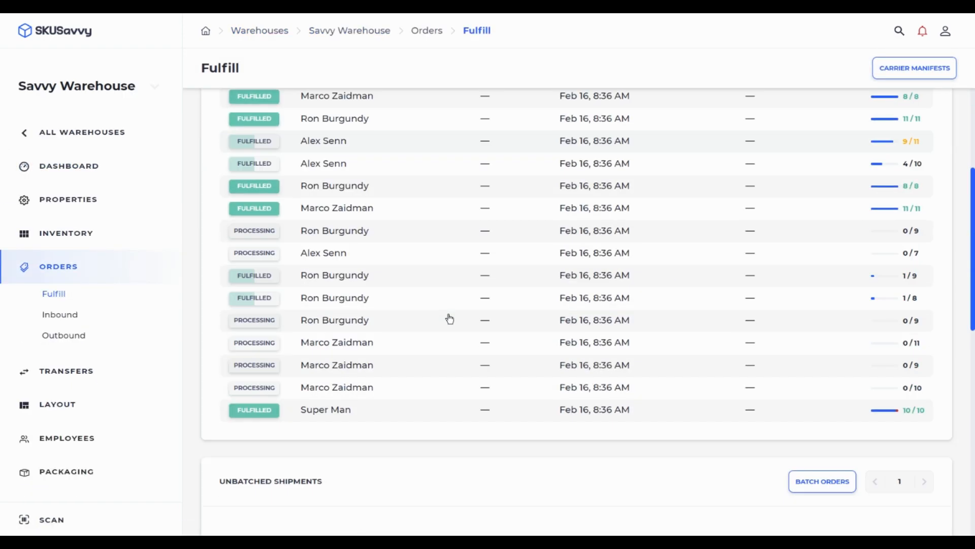
scroll(605, 301, "up", 1)
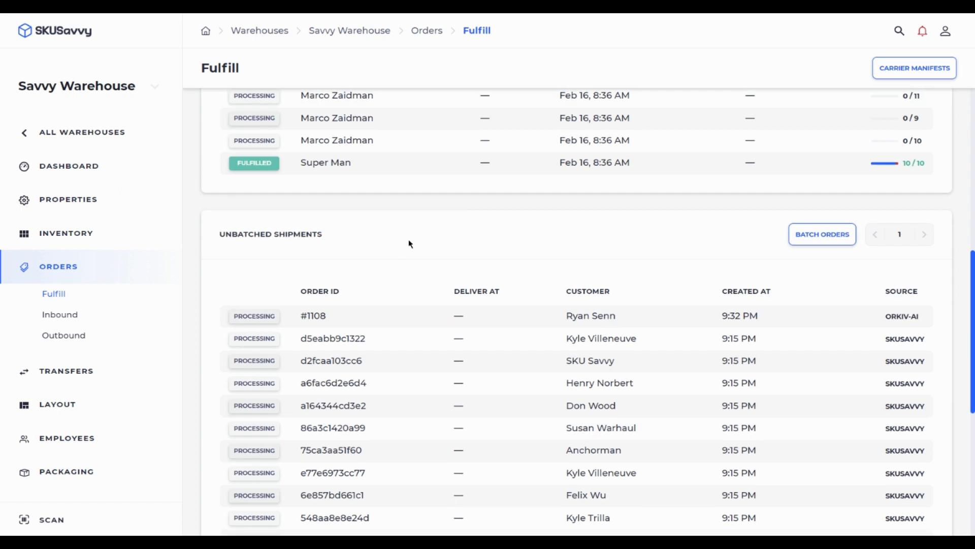
left_click(817, 237)
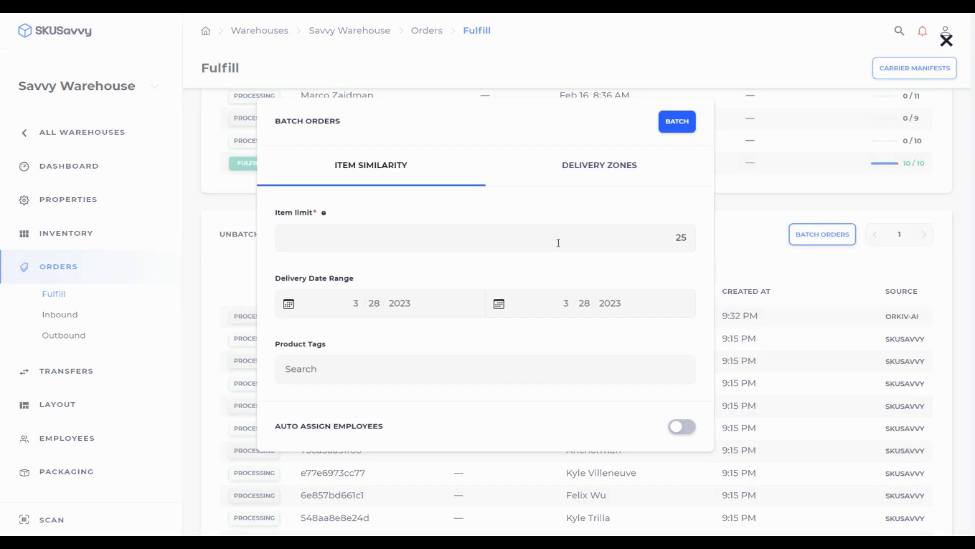
left_click(594, 167)
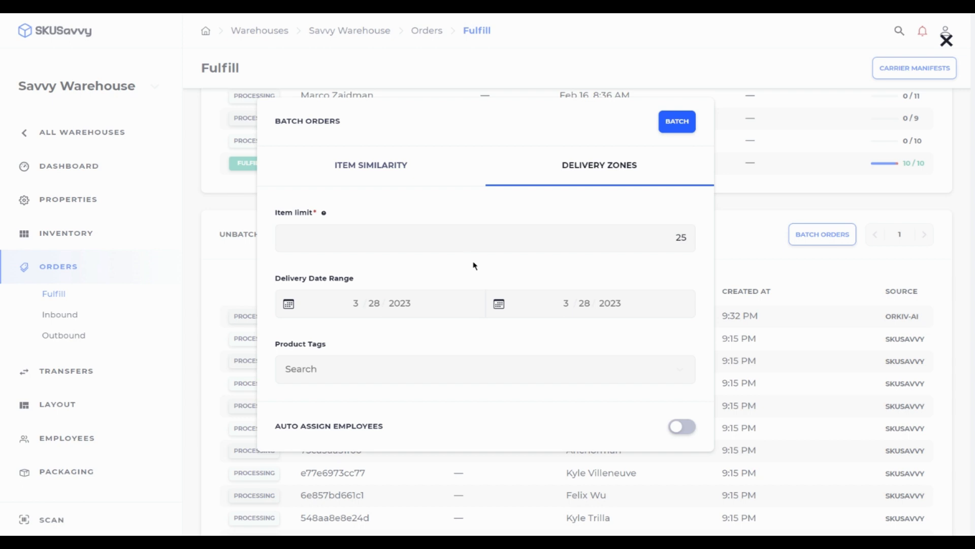
left_click(742, 218)
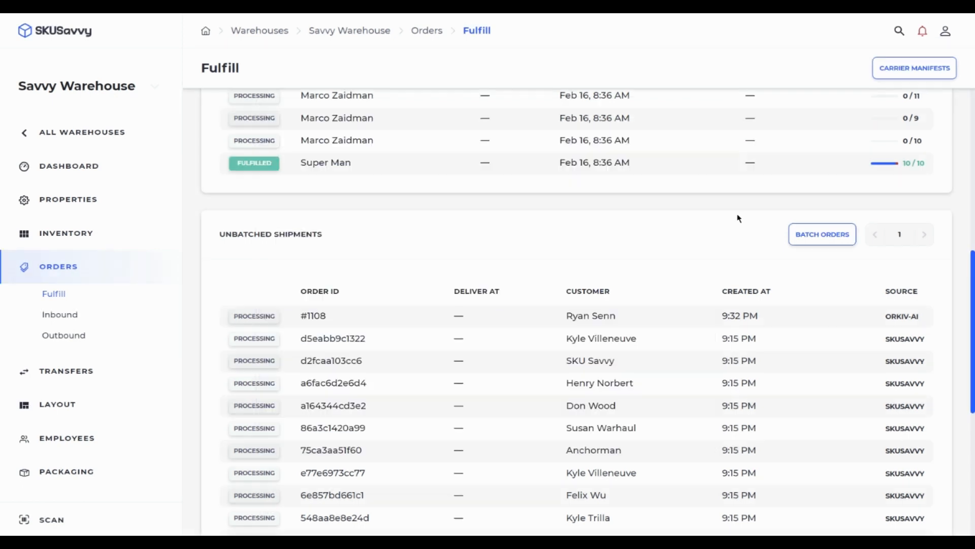
- Return to the company's Features settings and review the batch zones and the Inventory feature options
left_click(109, 133)
left_click(95, 134)
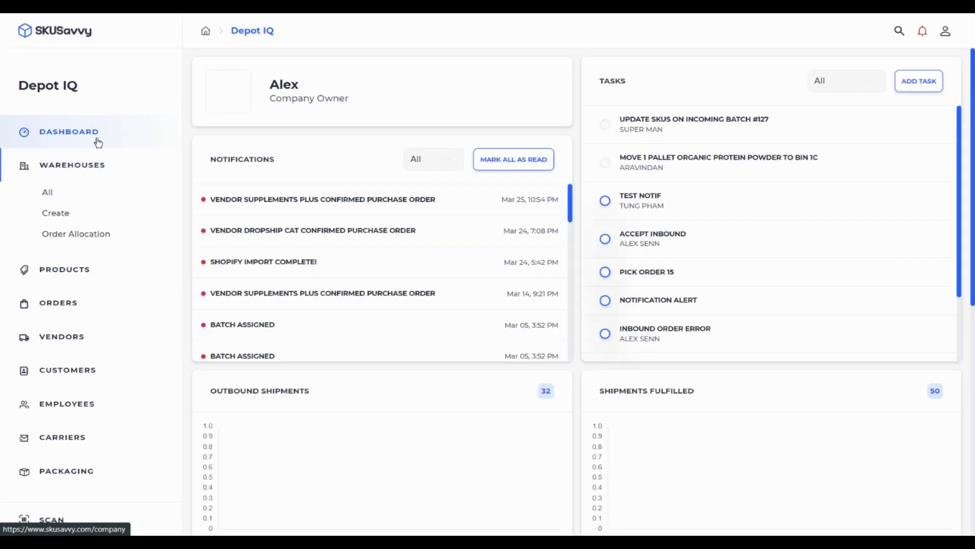
left_click(53, 221)
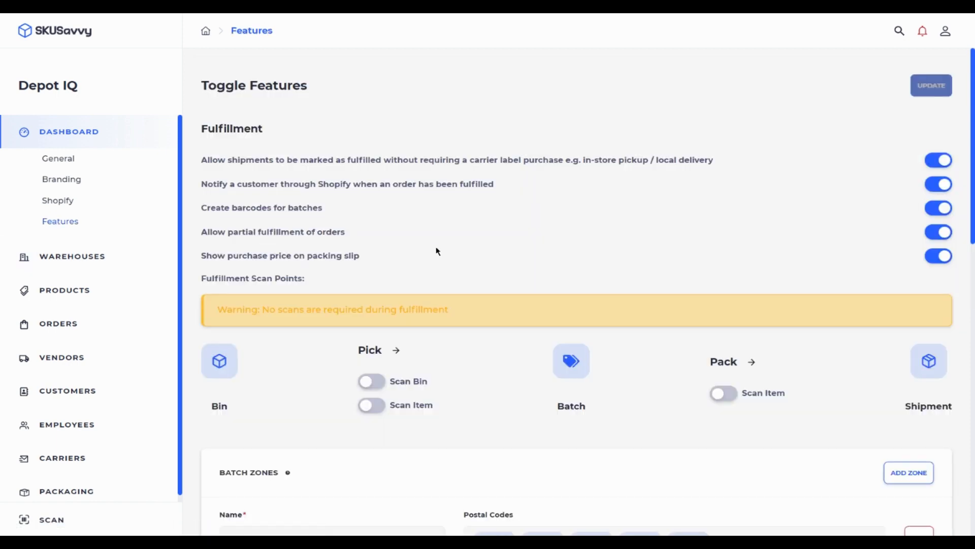
scroll(437, 251, "down", 3)
scroll(472, 345, "down", 3)
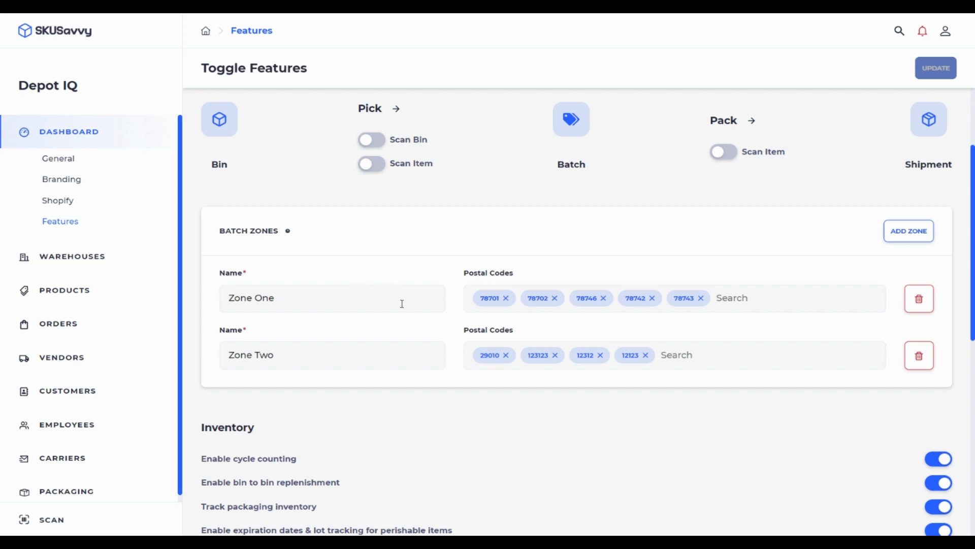
scroll(448, 293, "down", 6)
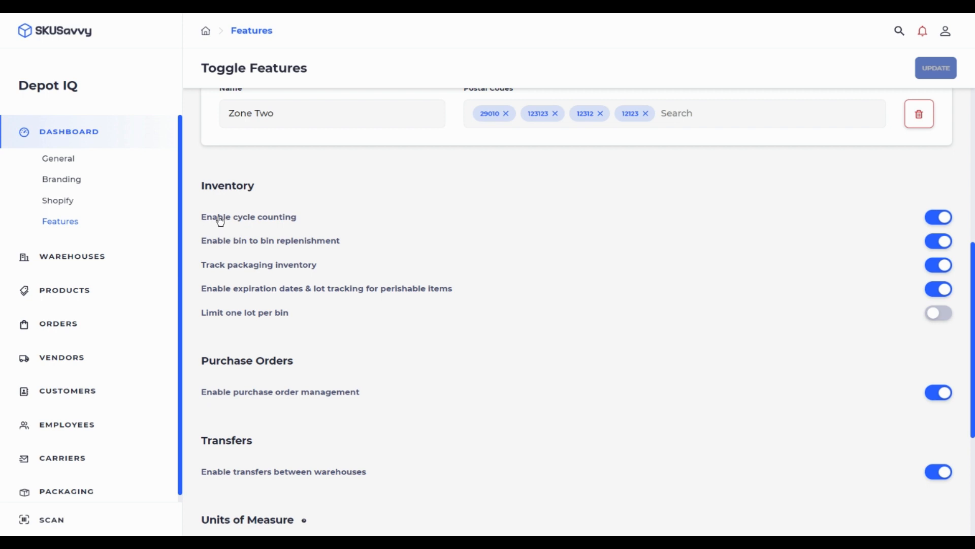
- Open Savvy Warehouse's inventory Cycle Counts page and review its settings and existing cycle counts
left_click(105, 260)
left_click(283, 271)
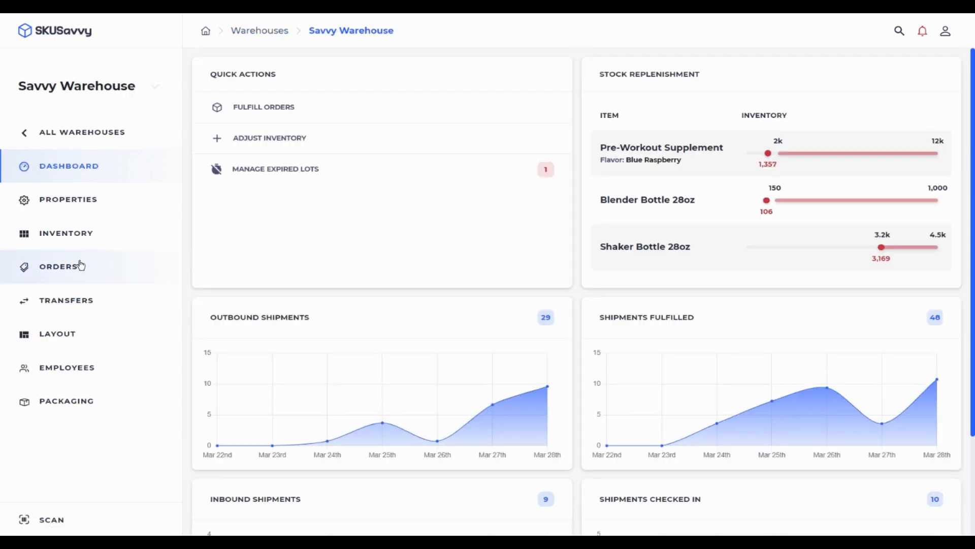
left_click(77, 234)
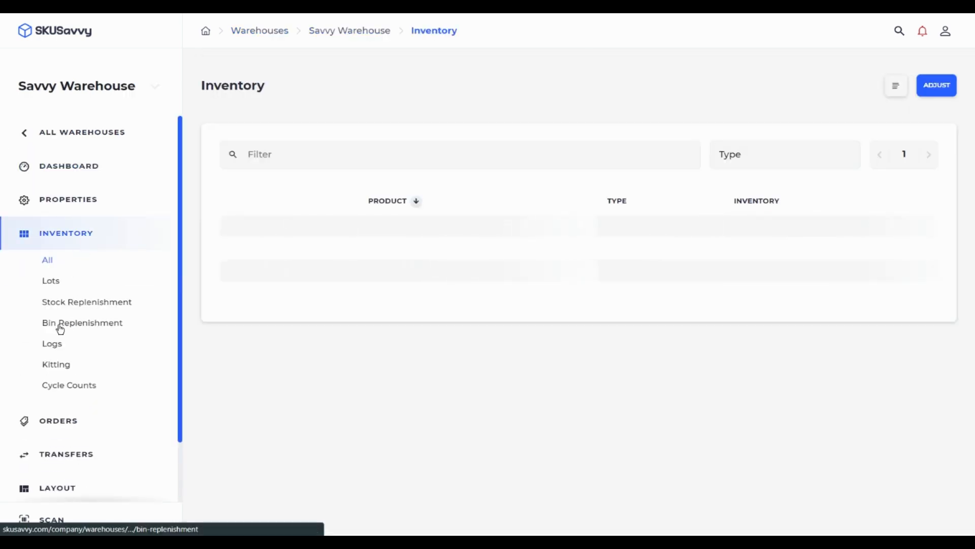
left_click(69, 386)
scroll(454, 358, "down", 1)
scroll(529, 493, "down", 1)
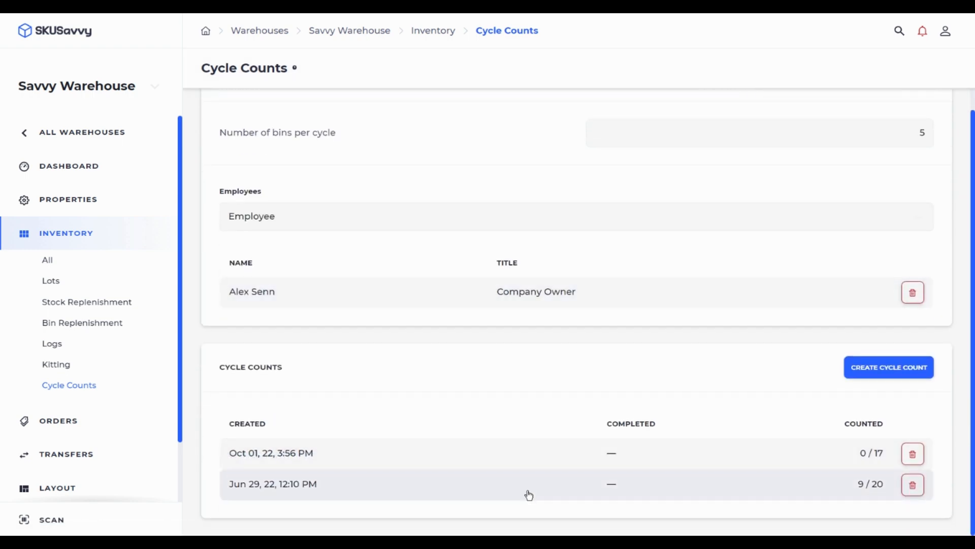
- Open the June 29, 2022 cycle count and expand bin S4 to view the item to count
left_click(529, 495)
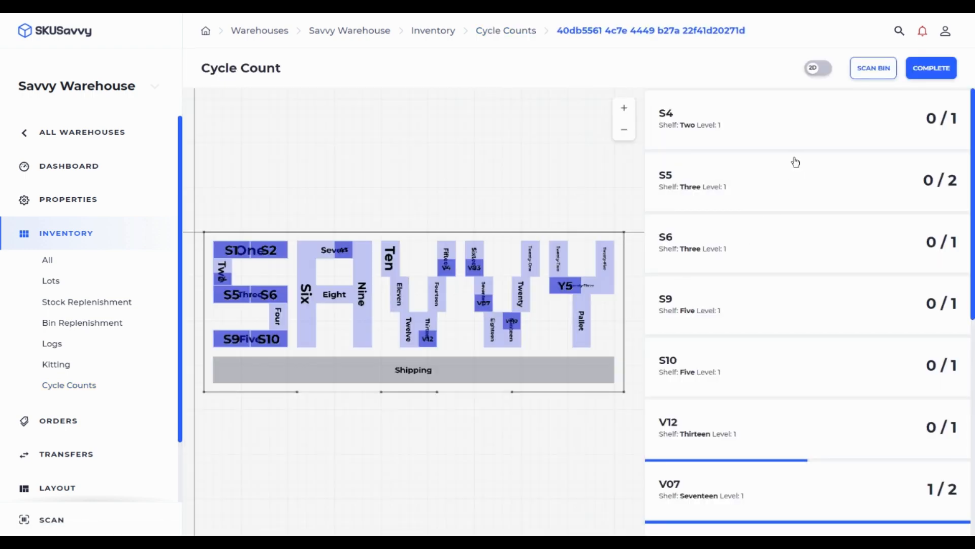
left_click(821, 131)
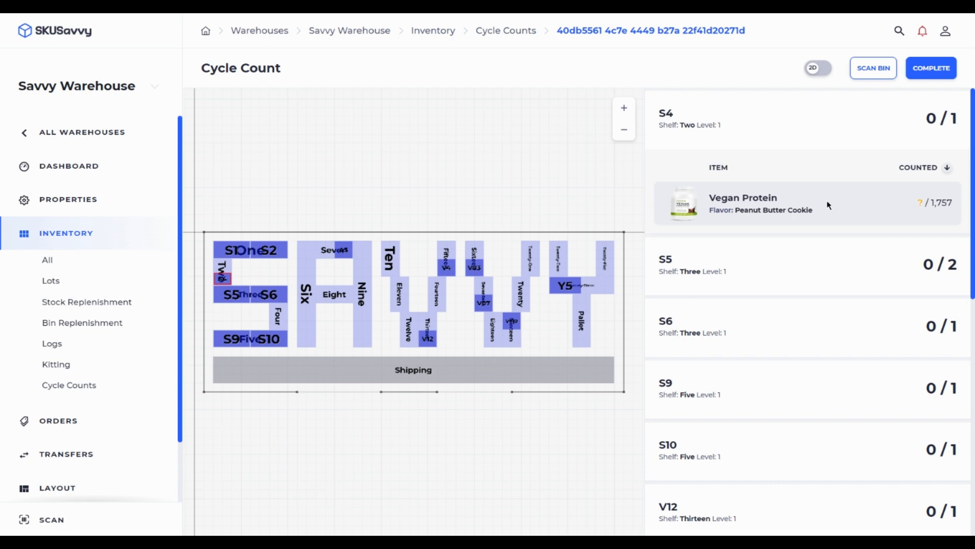
- Return to the company's Features settings and review the bin to bin replenishment option under Inventory
left_click(74, 144)
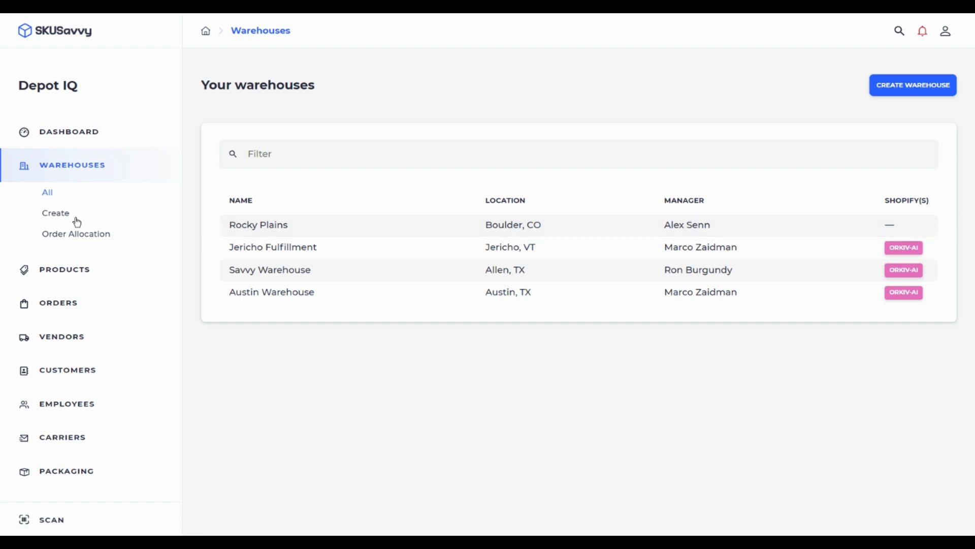
left_click(76, 134)
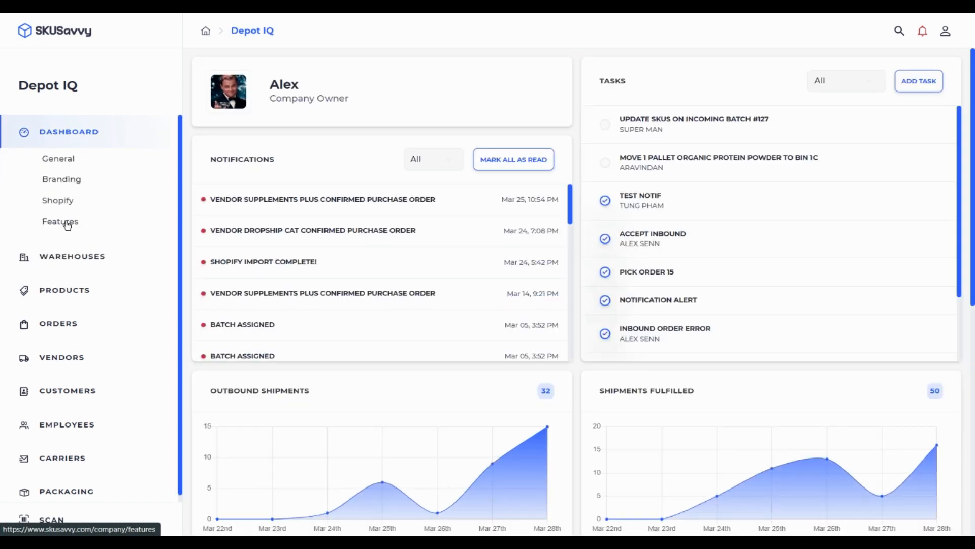
left_click(68, 222)
scroll(437, 279, "down", 7)
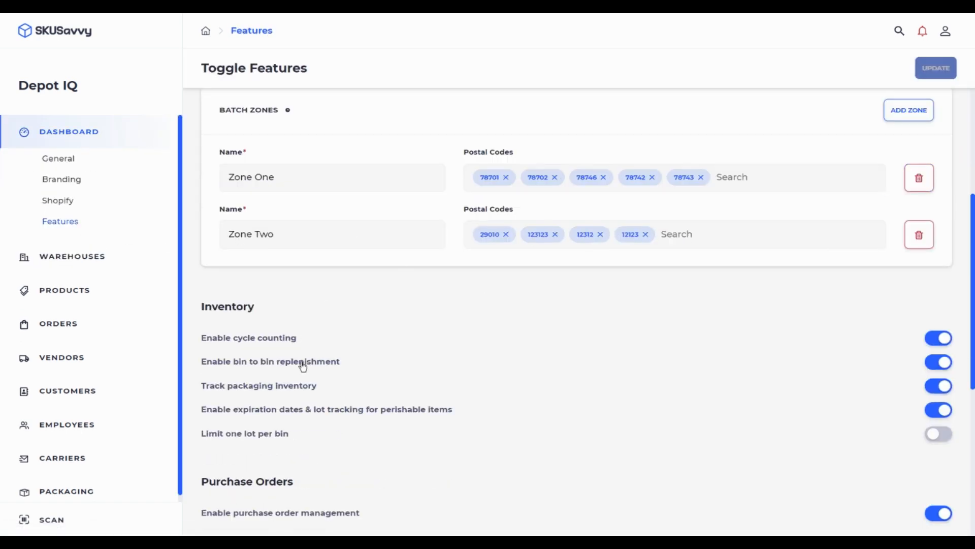
- Open Savvy Warehouse's Bin Replenishment page and review the items needing transfer and those in range
left_click(103, 268)
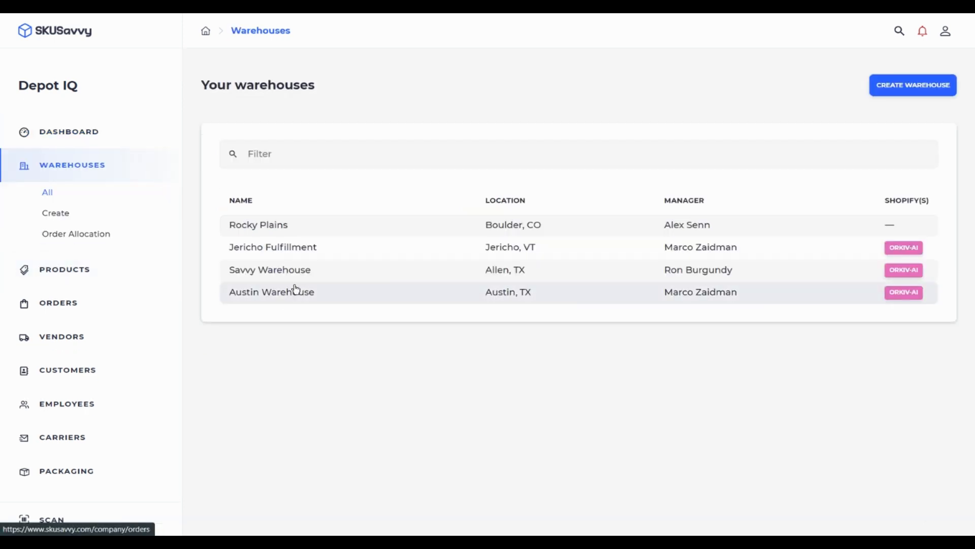
left_click(305, 269)
left_click(92, 234)
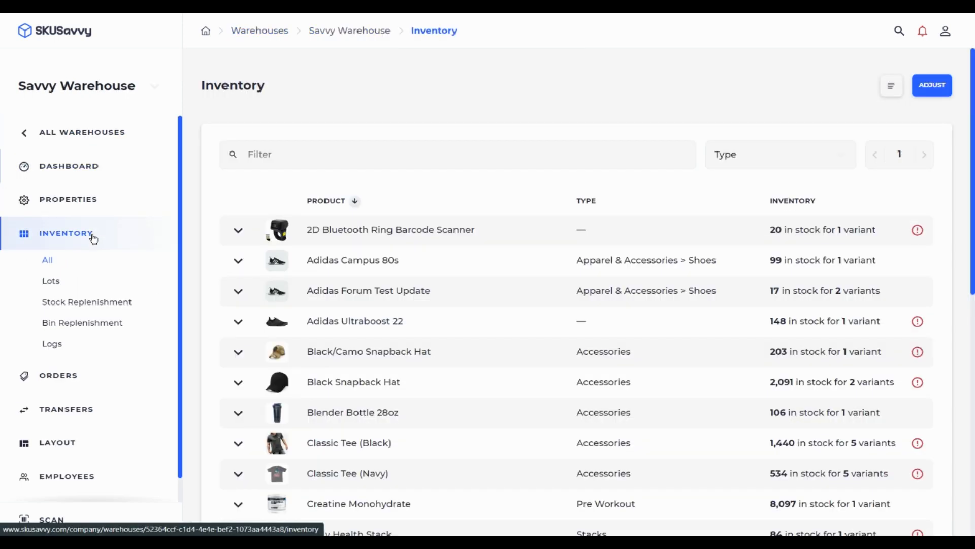
left_click(74, 324)
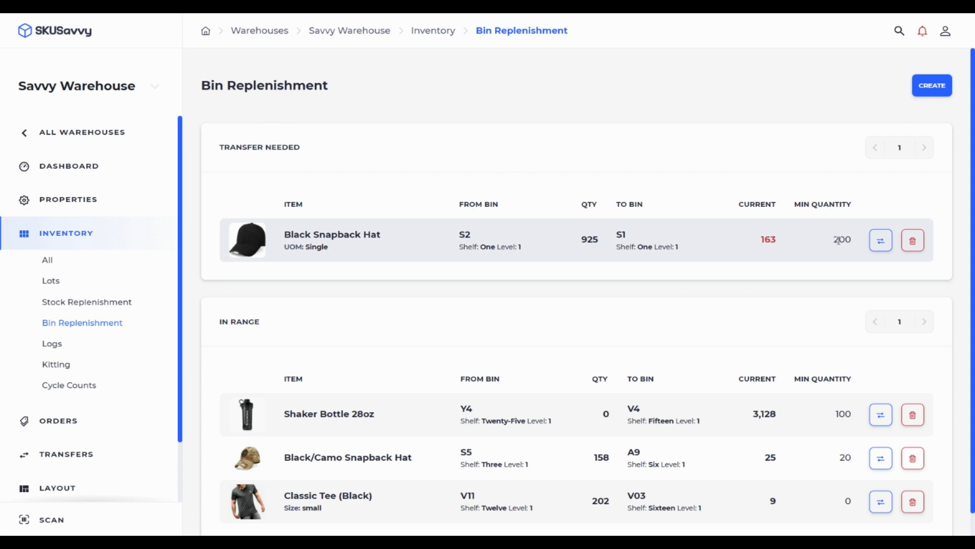
- Open the Black/Camo Snapback Hat's inventory details from Savvy Warehouse's full inventory list
left_click(47, 259)
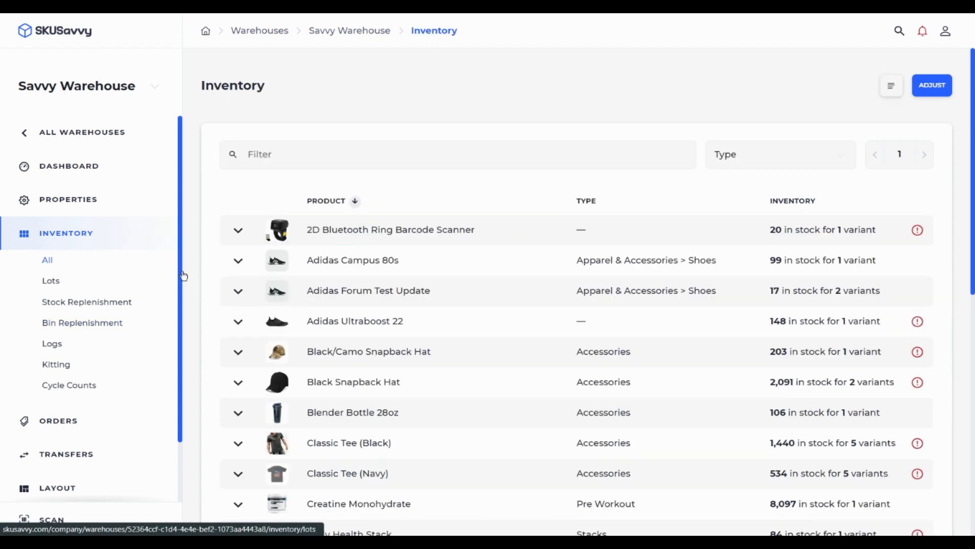
left_click(368, 352)
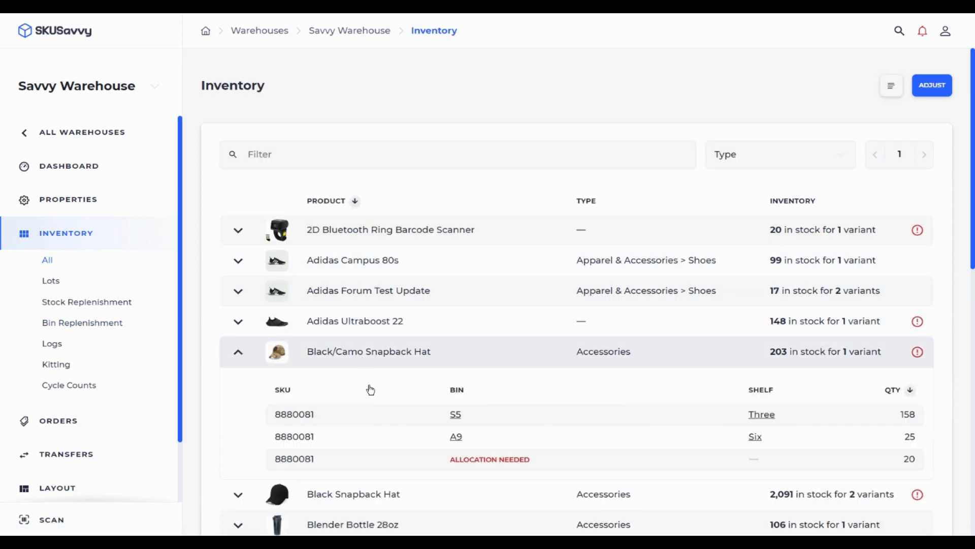
left_click(369, 422)
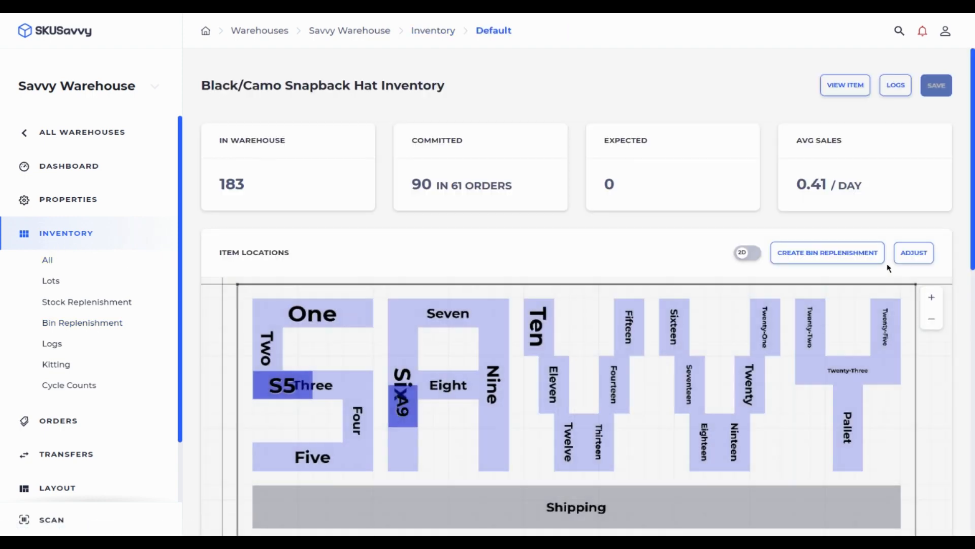
- Fill in a bin to bin replenishment from bin S5 to bin A9, and close the dialog without creating it
left_click(846, 261)
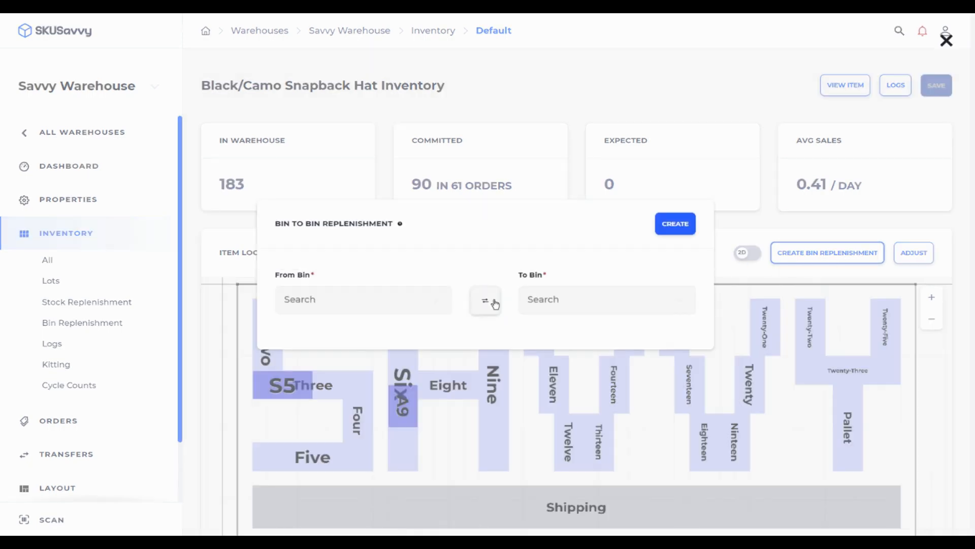
left_click(371, 300)
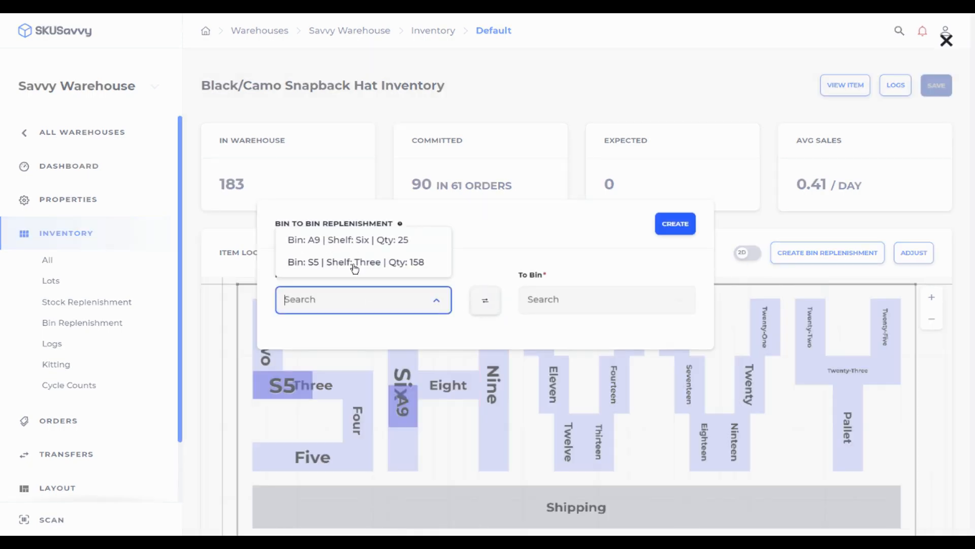
left_click(351, 263)
left_click(634, 300)
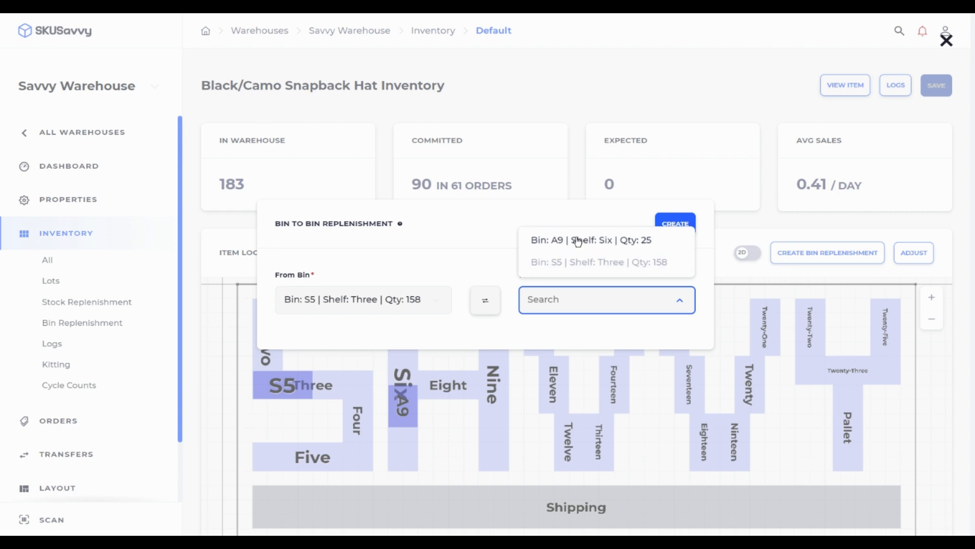
left_click(576, 238)
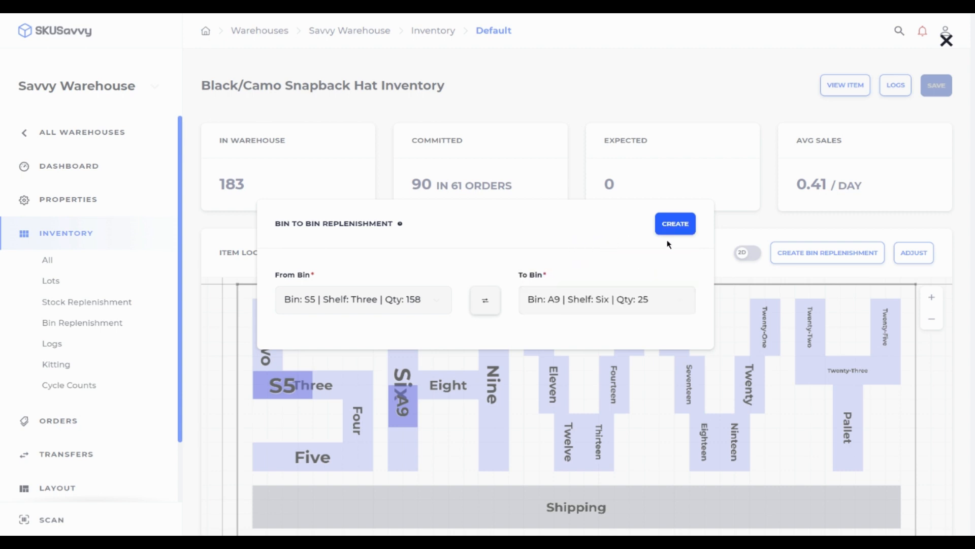
left_click(932, 288)
- Examine the hat's bin quantities and capacities, and select bin A9's minimum capacity value
left_click_drag(972, 205, 973, 350)
scroll(725, 102, "down", 3)
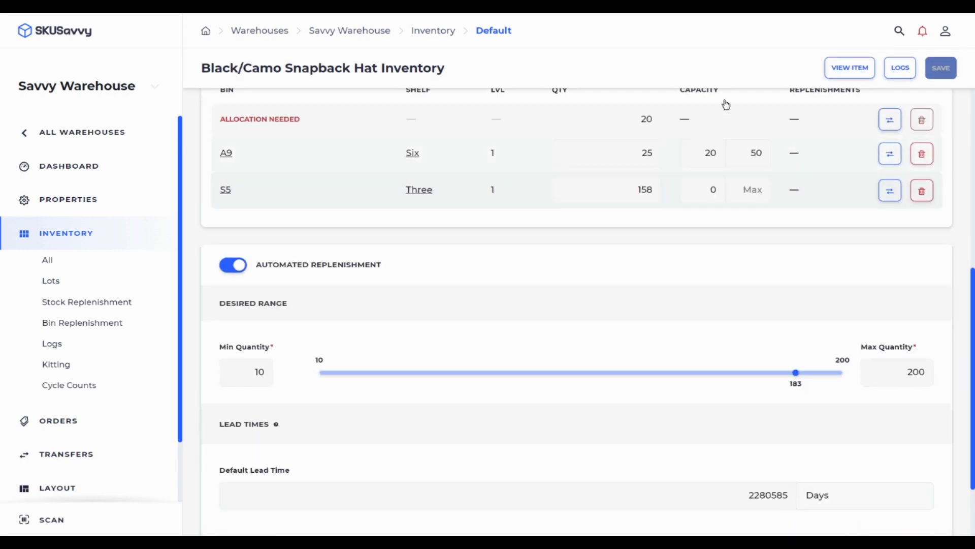
scroll(725, 166, "up", 2)
left_click(694, 276)
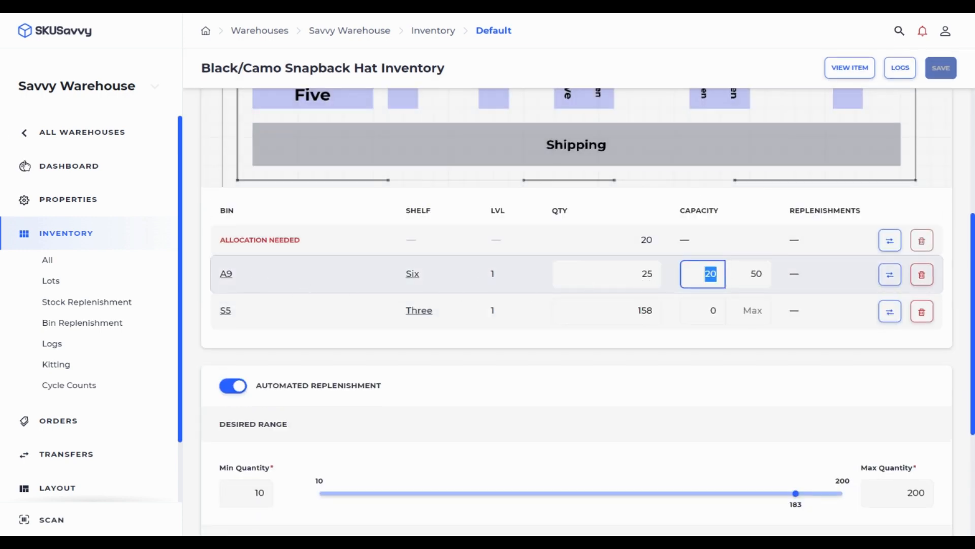
- Go back to the company's Features settings and view the Track packaging inventory option
left_click(38, 132)
left_click(71, 133)
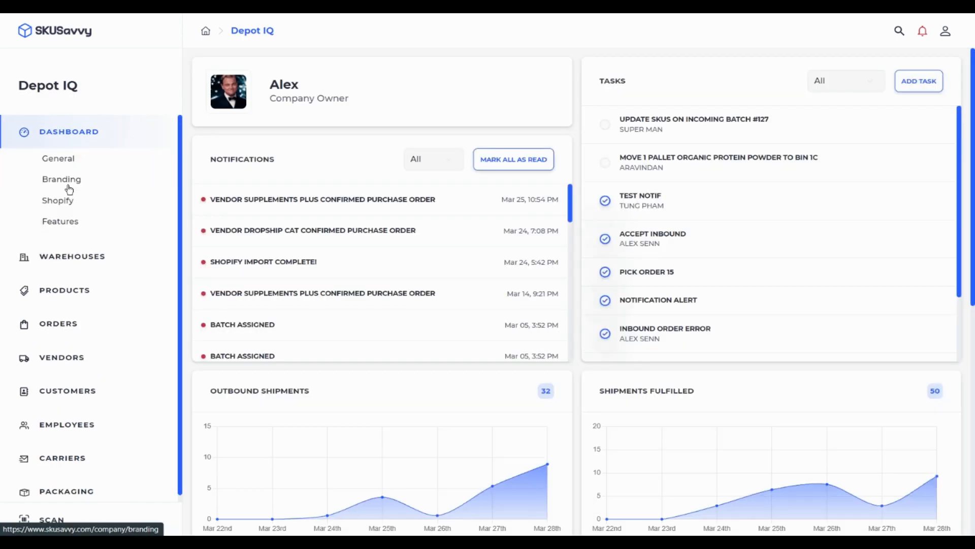
left_click(62, 221)
scroll(424, 299, "down", 10)
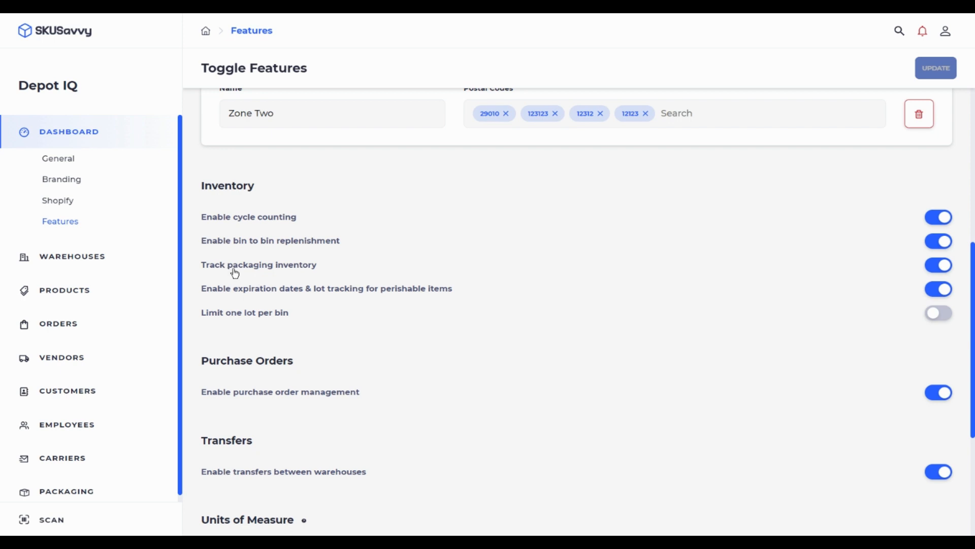
- View the company's custom packaging list, and open Savvy Warehouse's packaging inventory
scroll(76, 355, "down", 1)
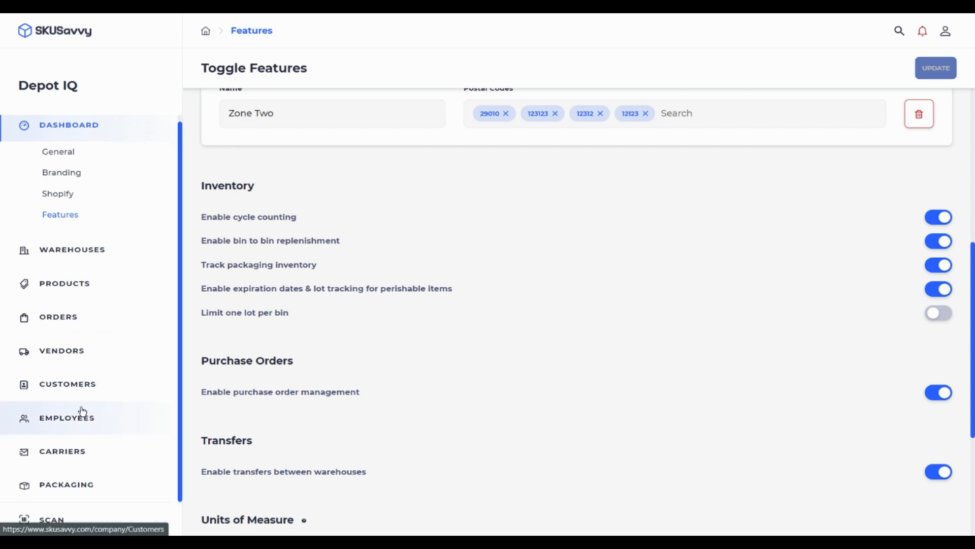
left_click(98, 487)
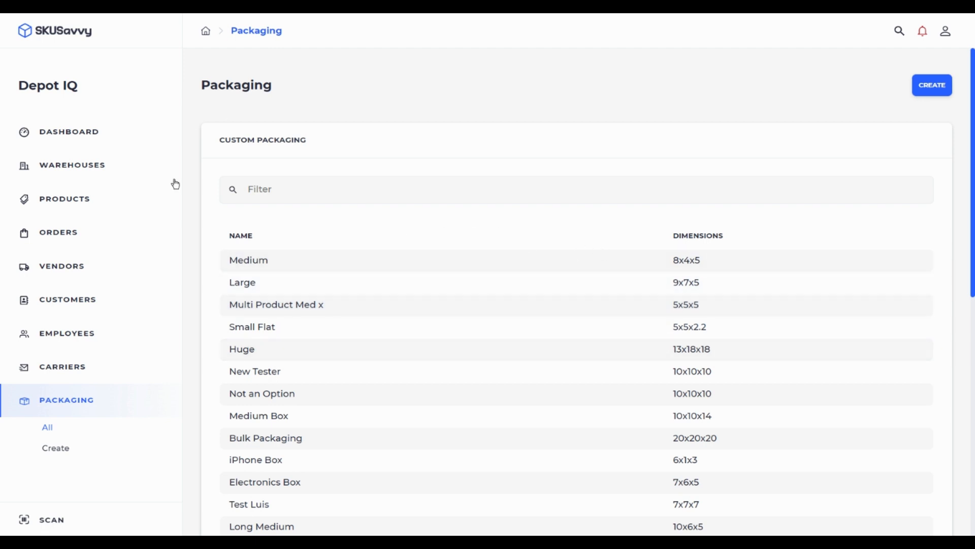
left_click(120, 178)
left_click(294, 270)
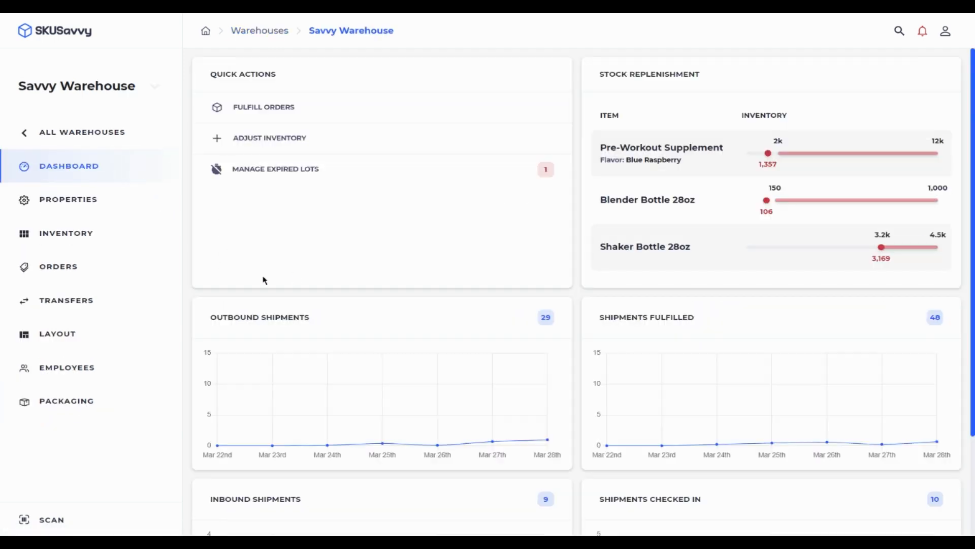
left_click(80, 401)
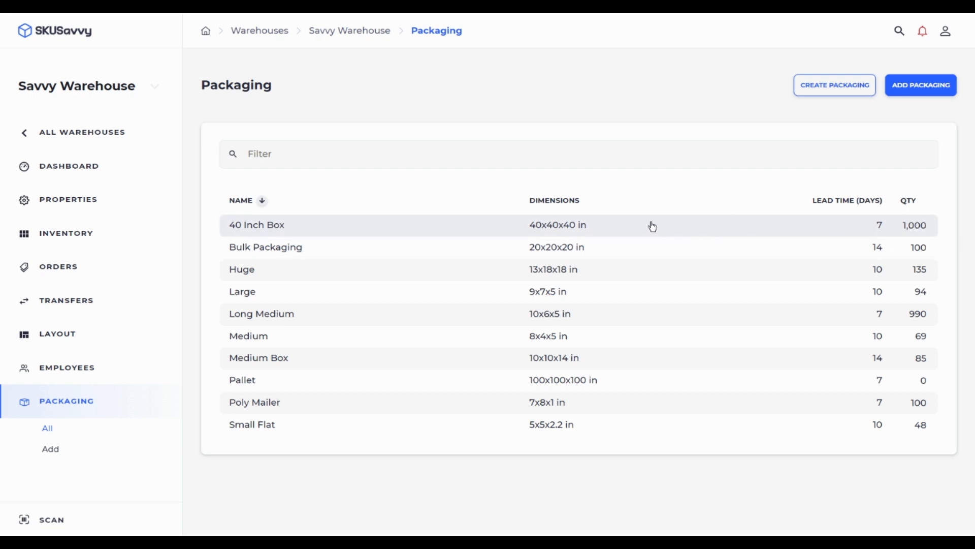
- Adjust the 40 Inch Box packaging quantity by 10 and save the change
left_click(498, 224)
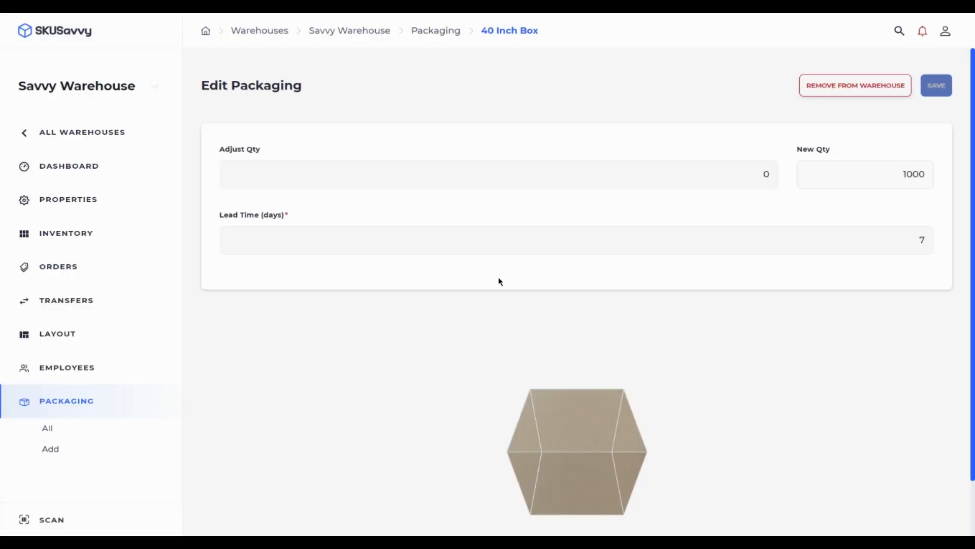
left_click(385, 177)
type("1")
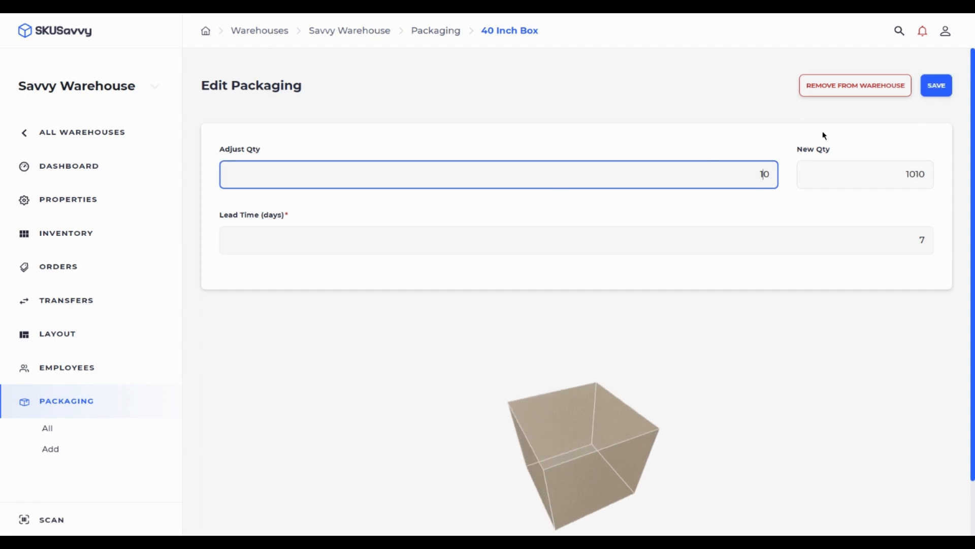
left_click(949, 92)
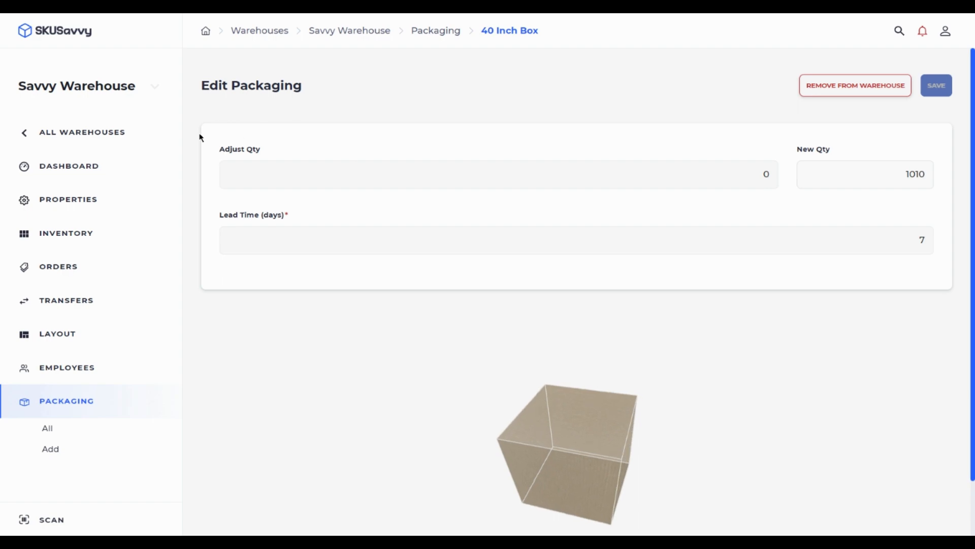
- Return to the company's Features settings and review the expiration date and lot tracking option for perishable items
left_click(81, 133)
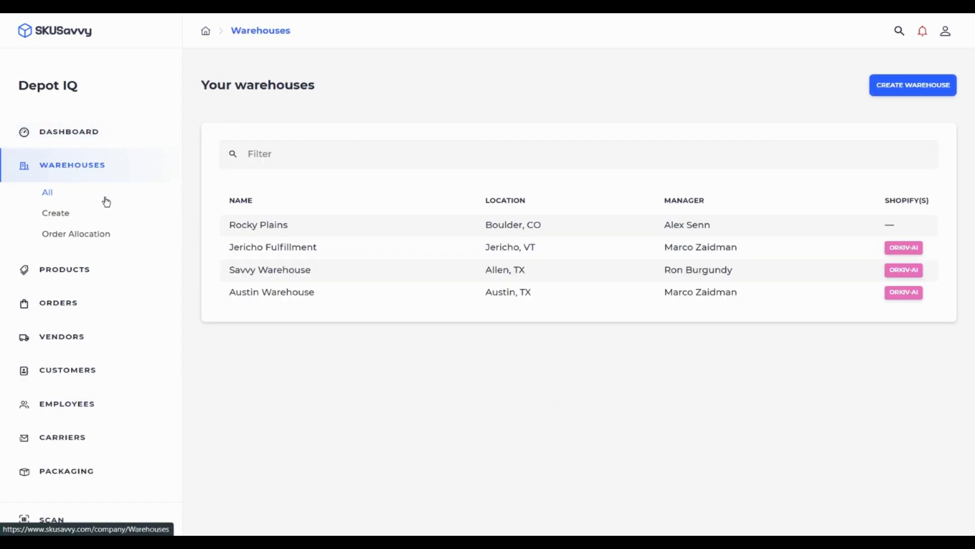
left_click(76, 134)
left_click(68, 234)
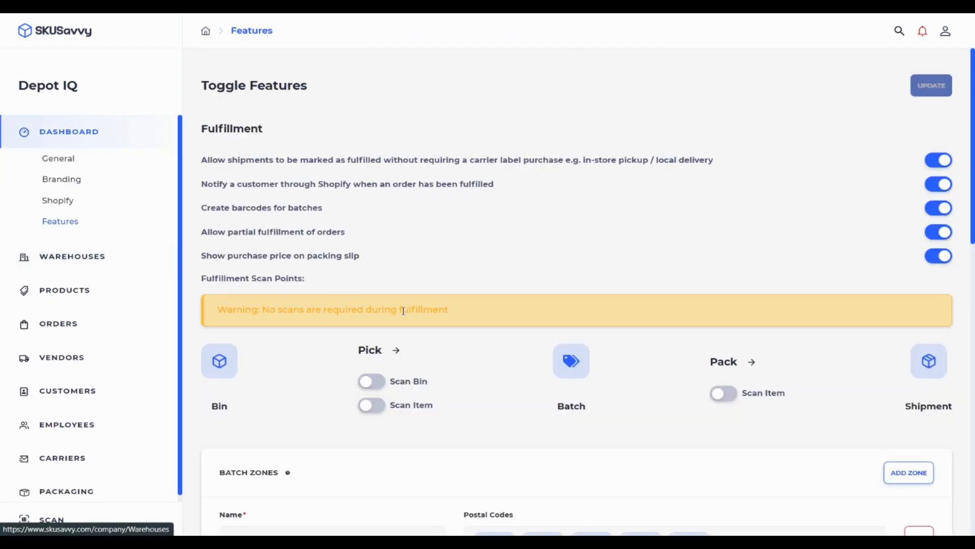
scroll(421, 322, "down", 7)
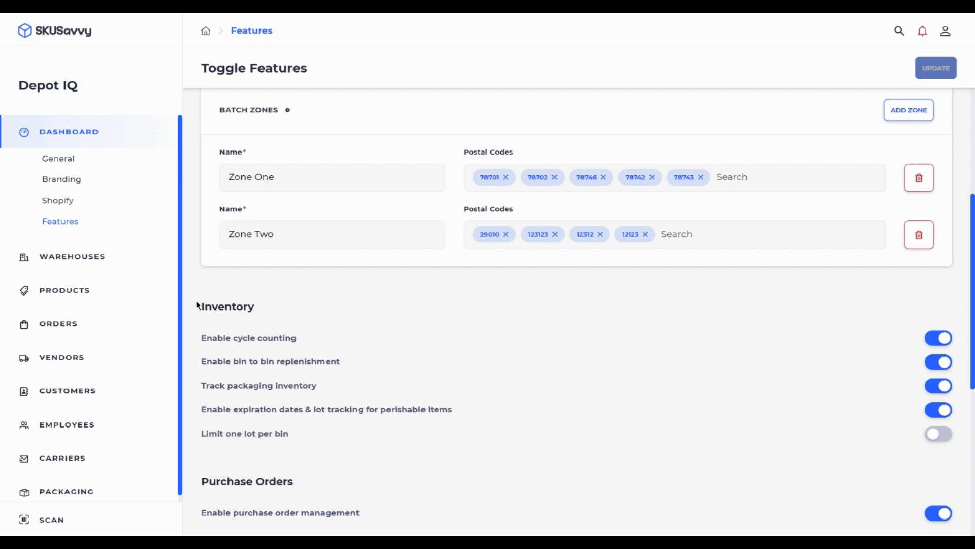
- View the Creatine Monohydrate product's properties, including its perishable setting, and return to the product list
left_click(115, 294)
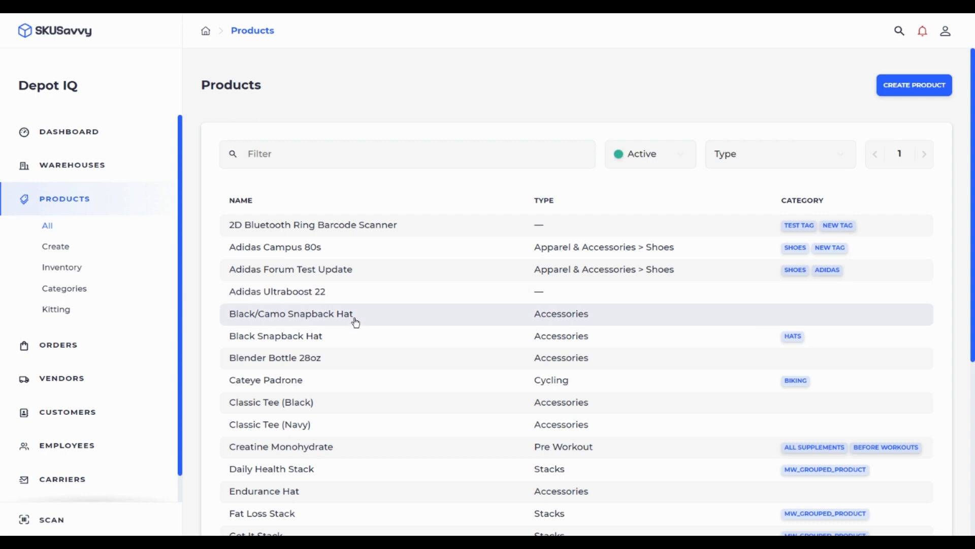
left_click(350, 449)
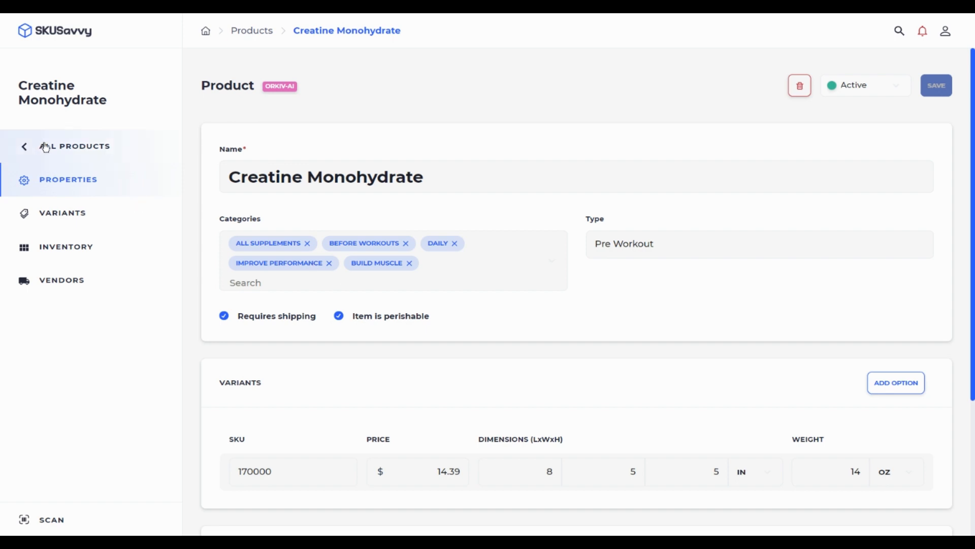
left_click(61, 146)
scroll(102, 209, "up", 1)
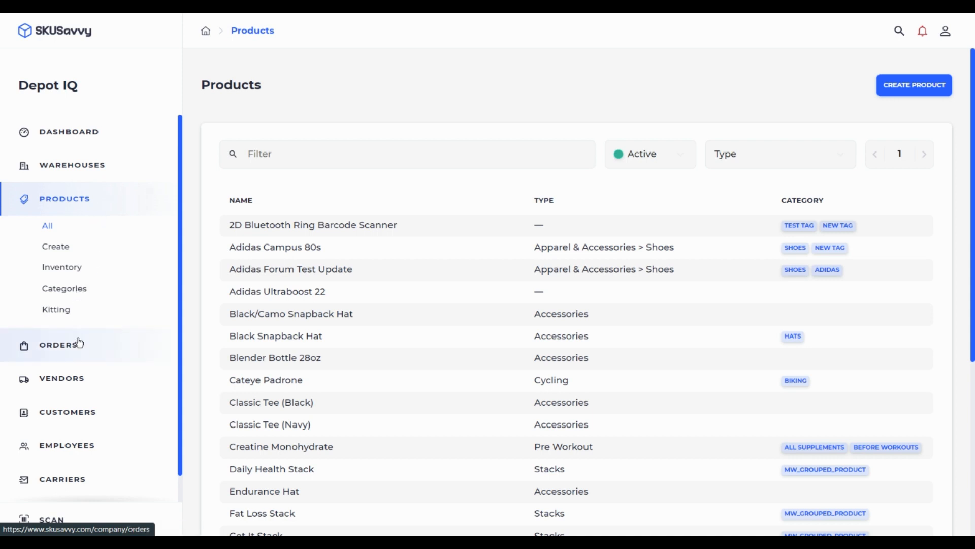
- Reopen the company's Features settings and review the lot, purchase order, transfer and units of measure options
left_click(96, 132)
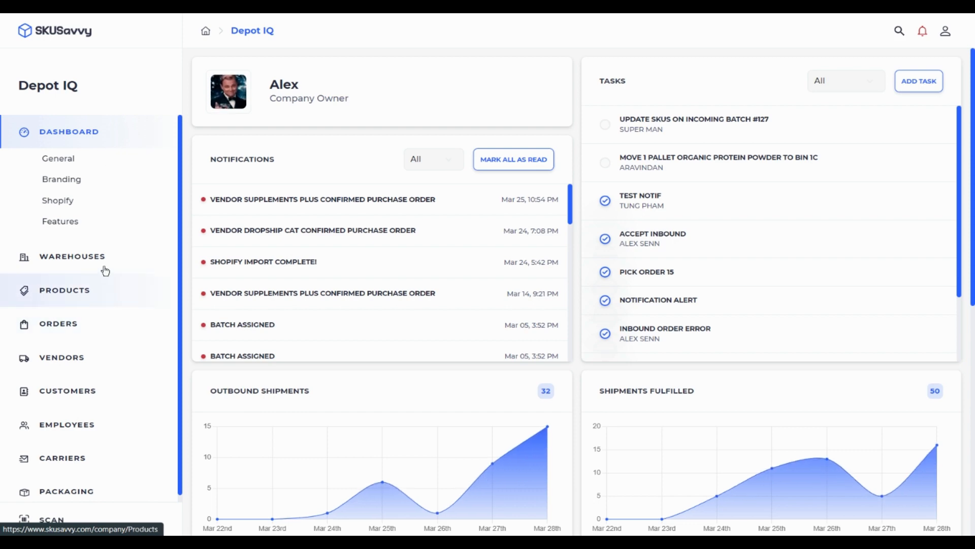
left_click(72, 225)
scroll(450, 341, "down", 10)
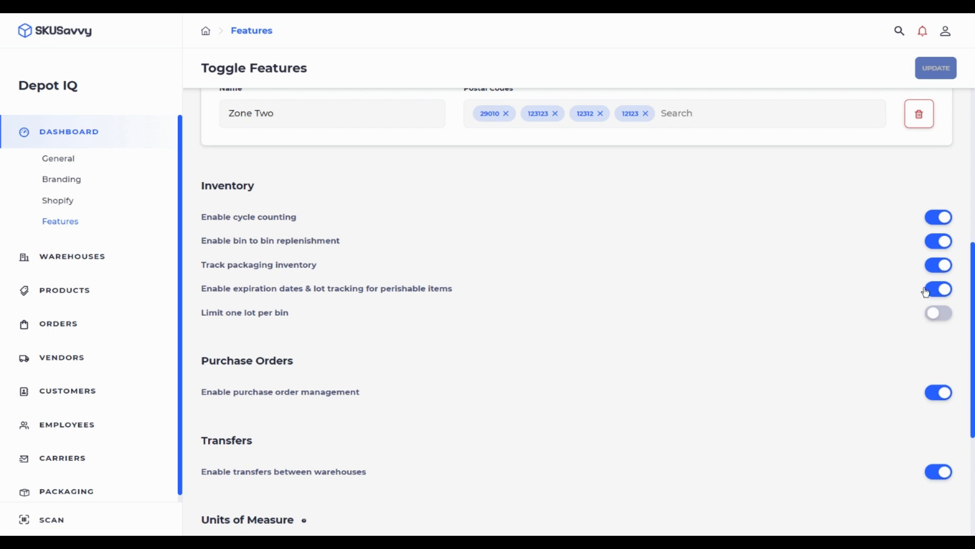
scroll(388, 351, "down", 3)
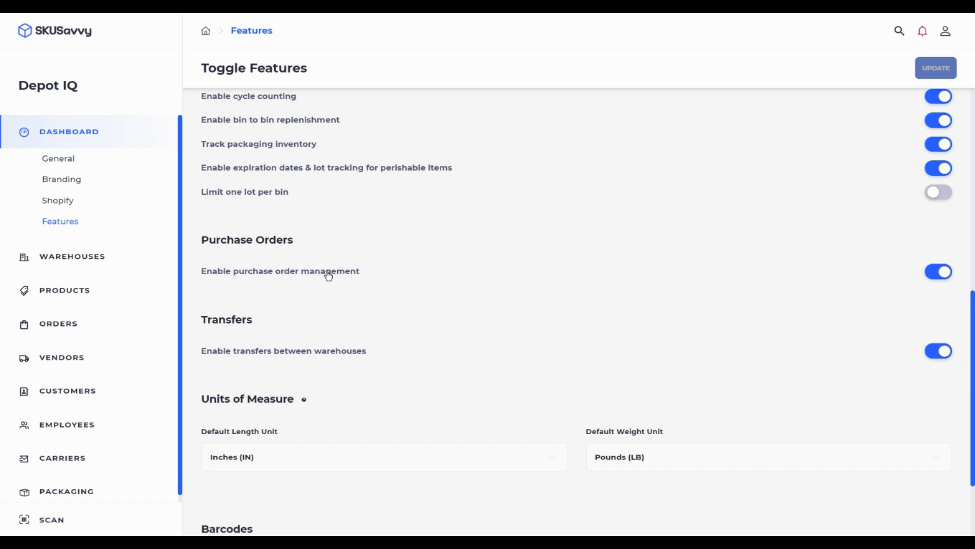
- Switch off purchase order management without saving and open the orders of Savvy Warehouse
left_click(328, 275)
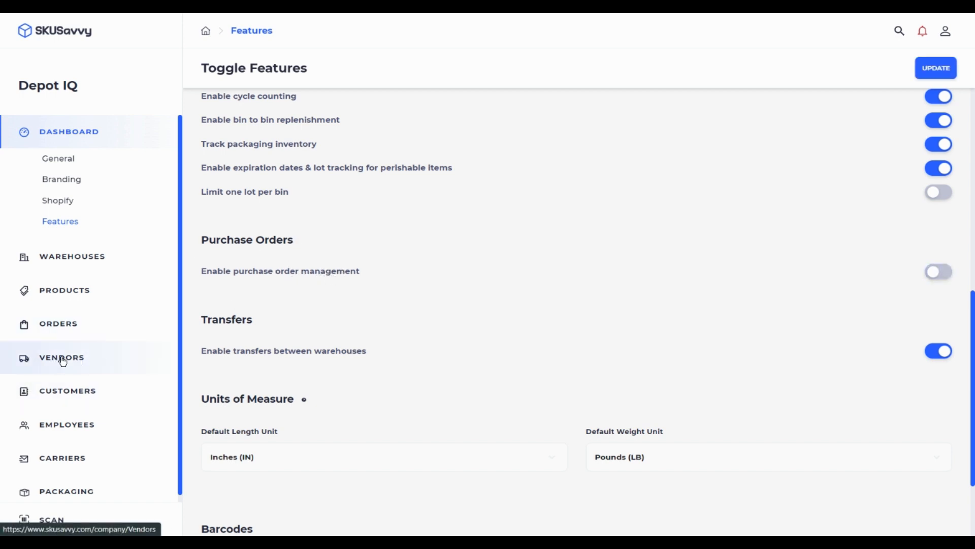
left_click(94, 257)
left_click(550, 79)
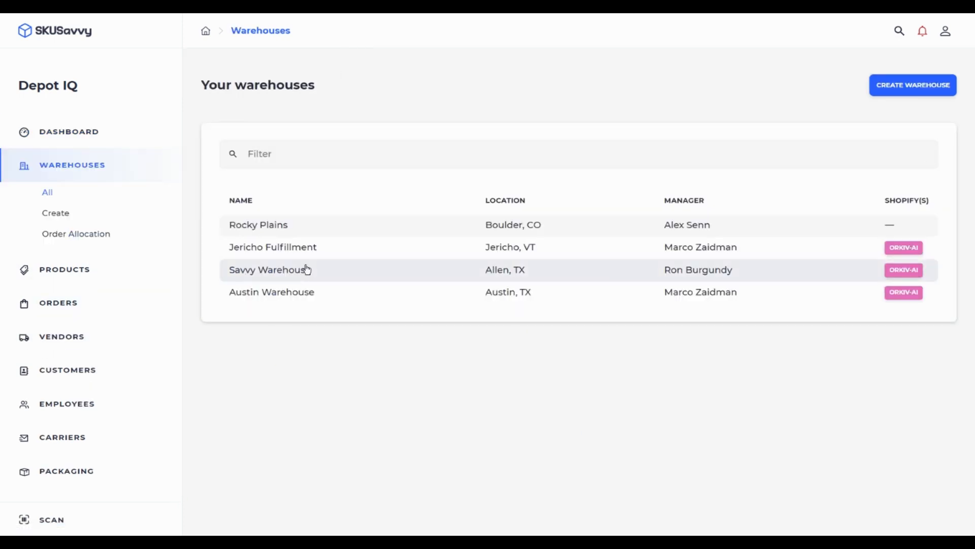
left_click(304, 269)
left_click(83, 268)
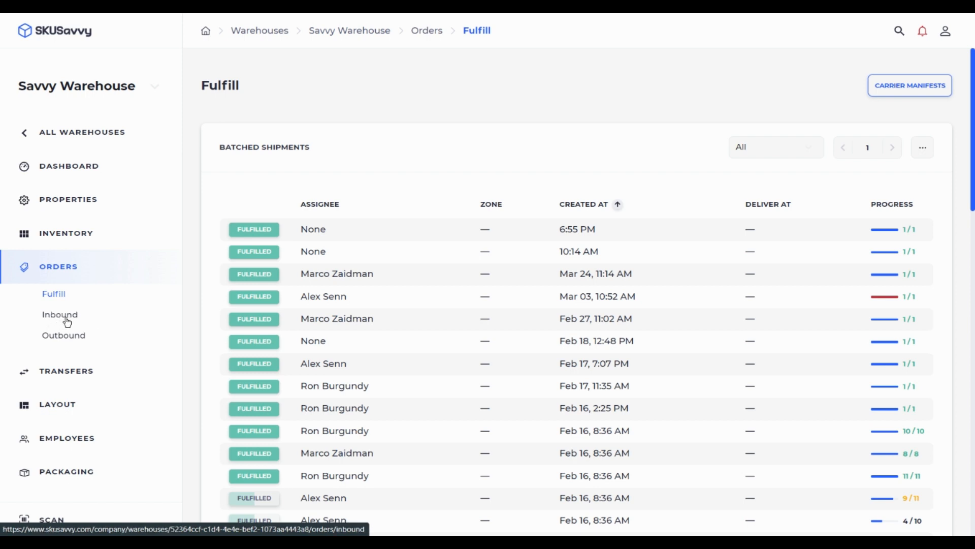
- Return to the company's Features settings and review the option for transfers between warehouses
left_click(111, 133)
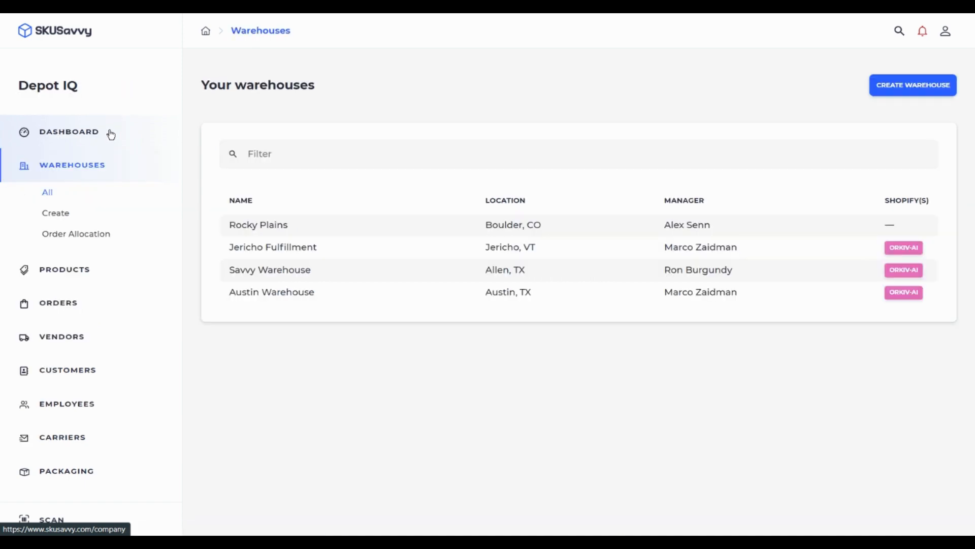
left_click(111, 133)
left_click(66, 222)
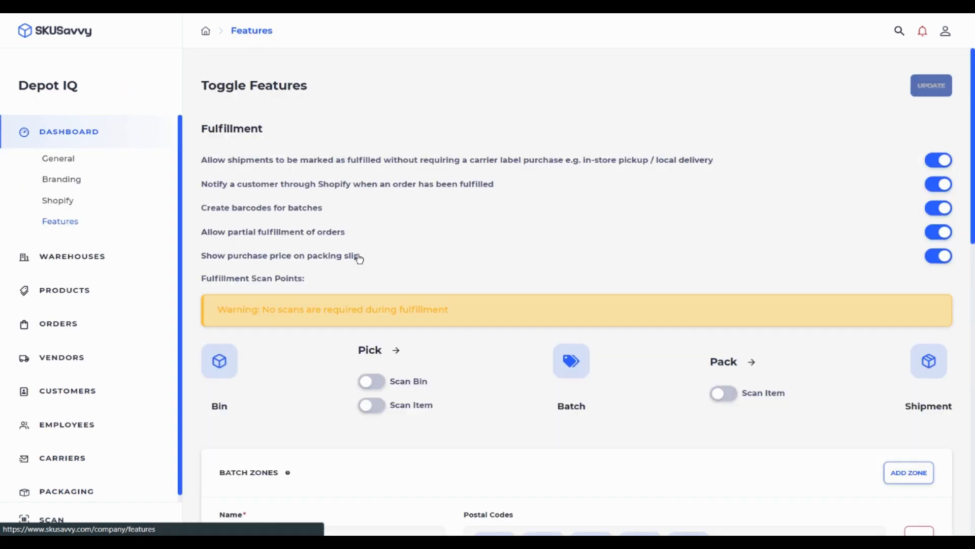
scroll(592, 328, "down", 15)
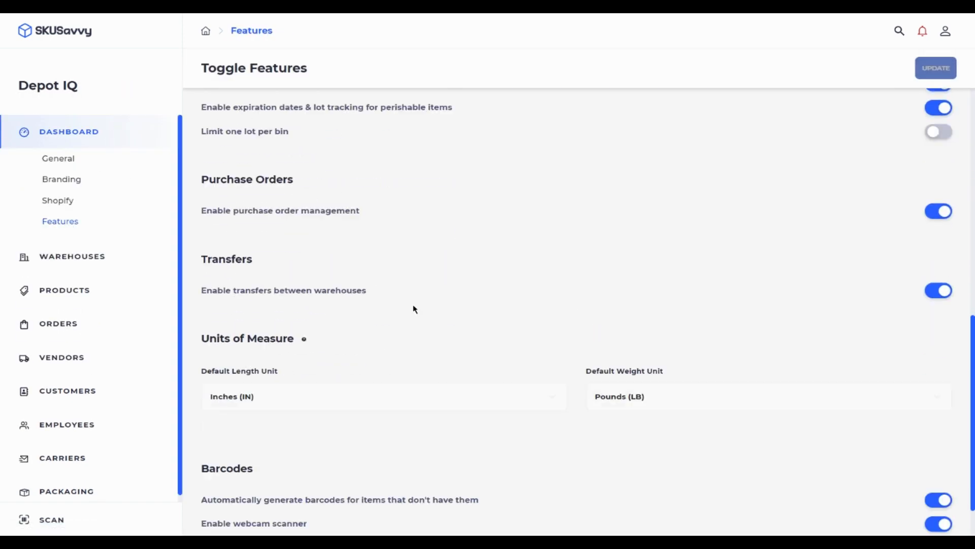
- View the inbound transfers of Savvy Warehouse
left_click(96, 263)
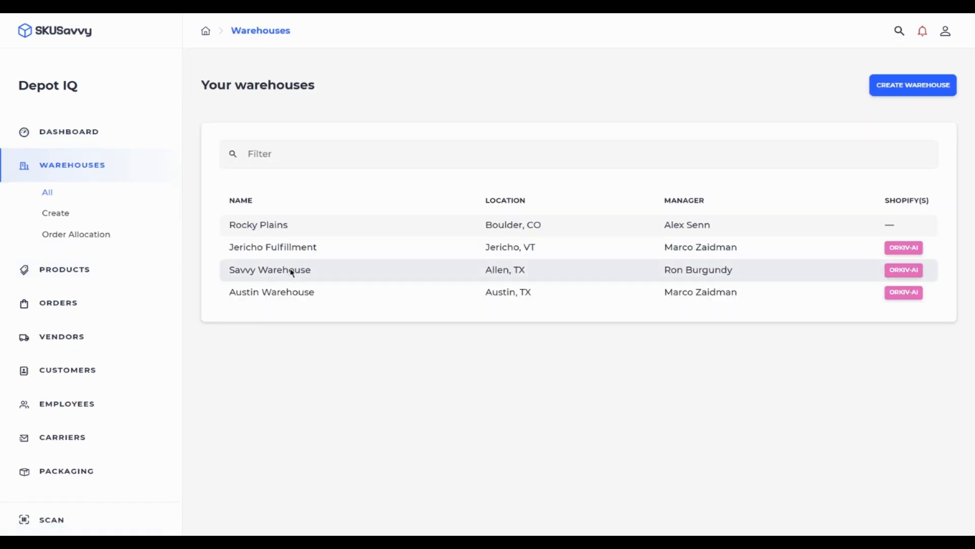
left_click(292, 270)
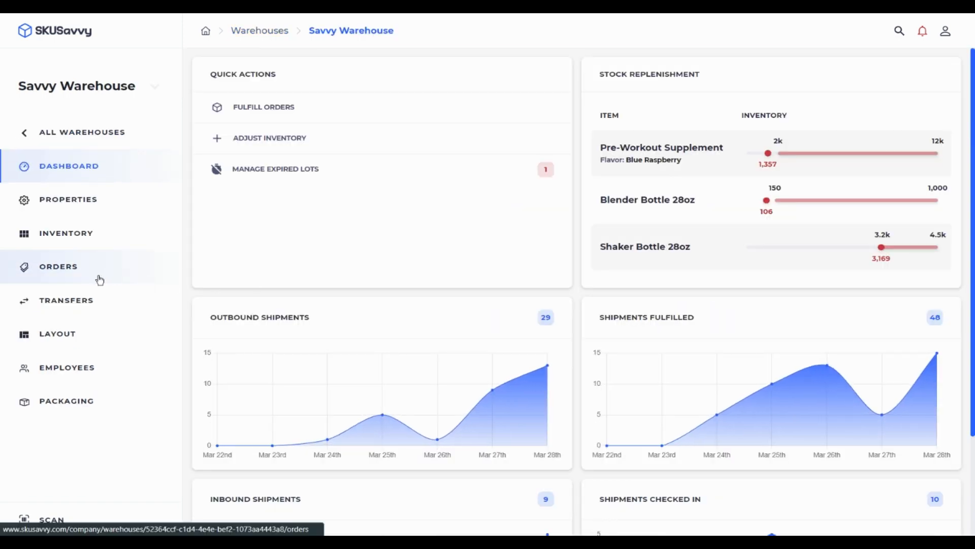
left_click(92, 305)
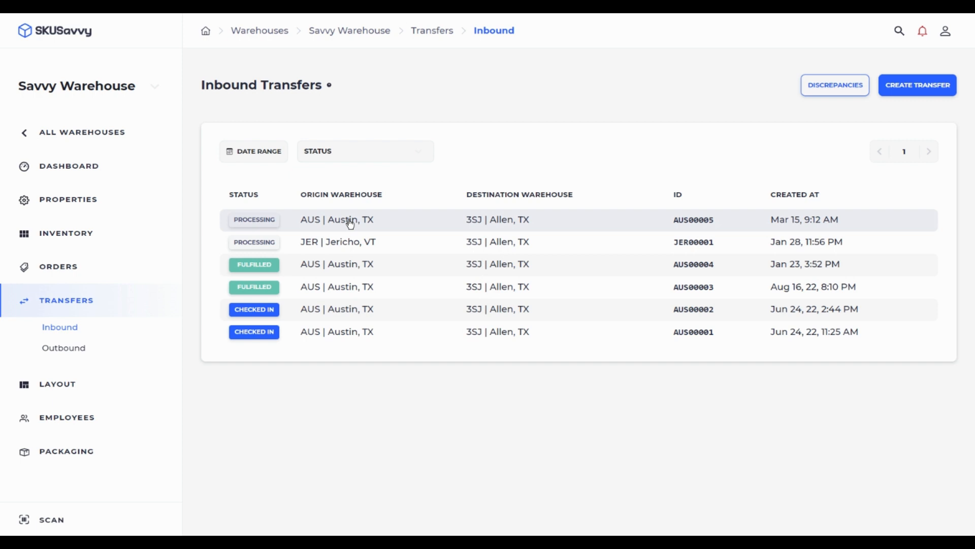
- Go back to the company's Features settings and review the units of measure and barcode sections
left_click(80, 132)
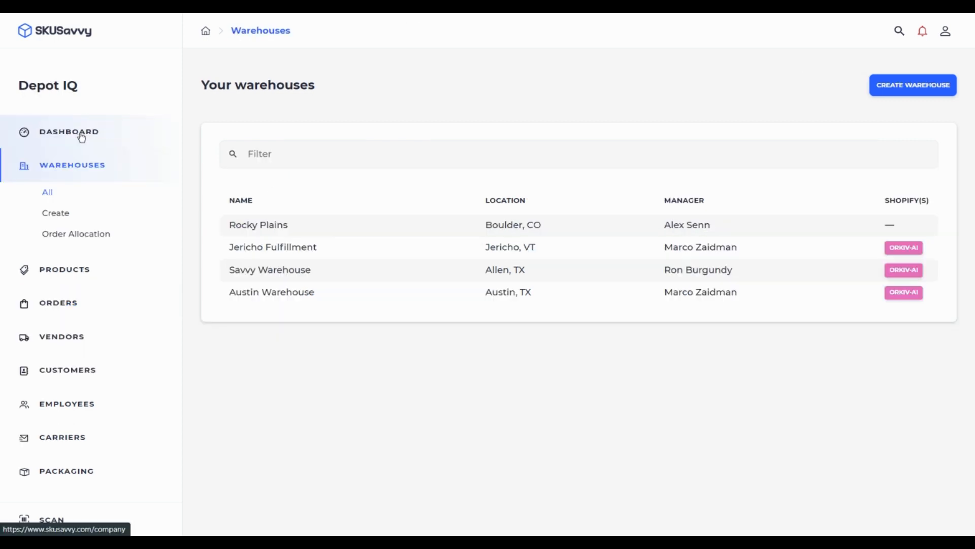
left_click(80, 133)
left_click(60, 221)
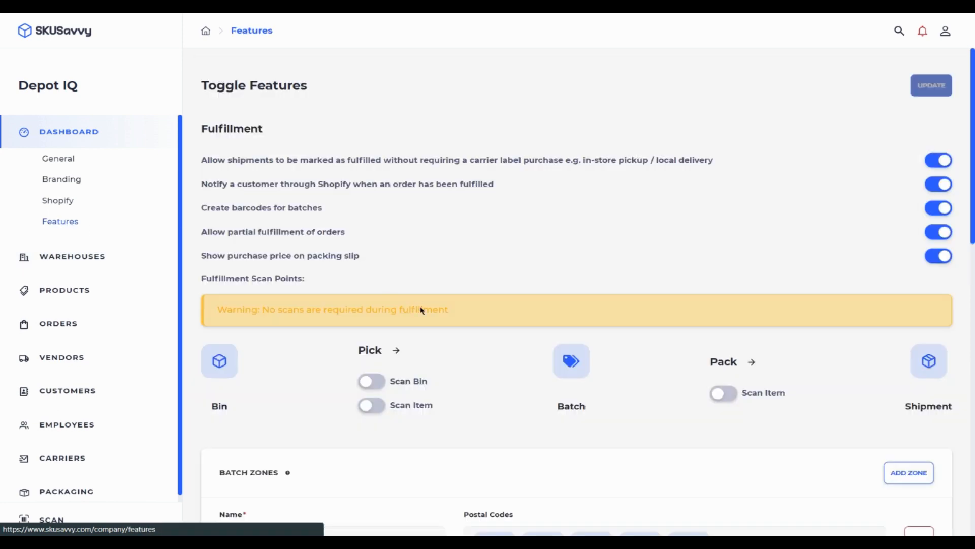
scroll(559, 338, "down", 10)
scroll(560, 333, "down", 3)
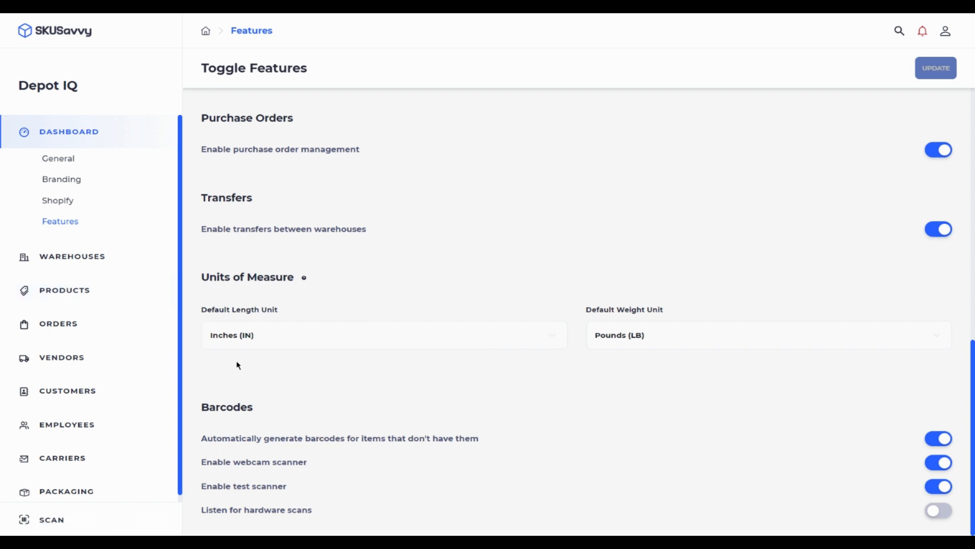
left_click(110, 260)
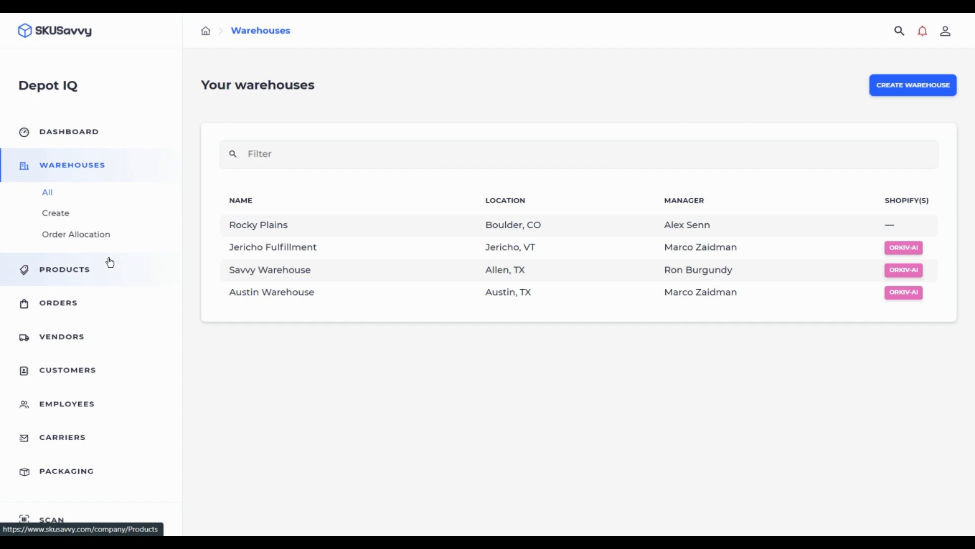
left_click(300, 279)
left_click(100, 134)
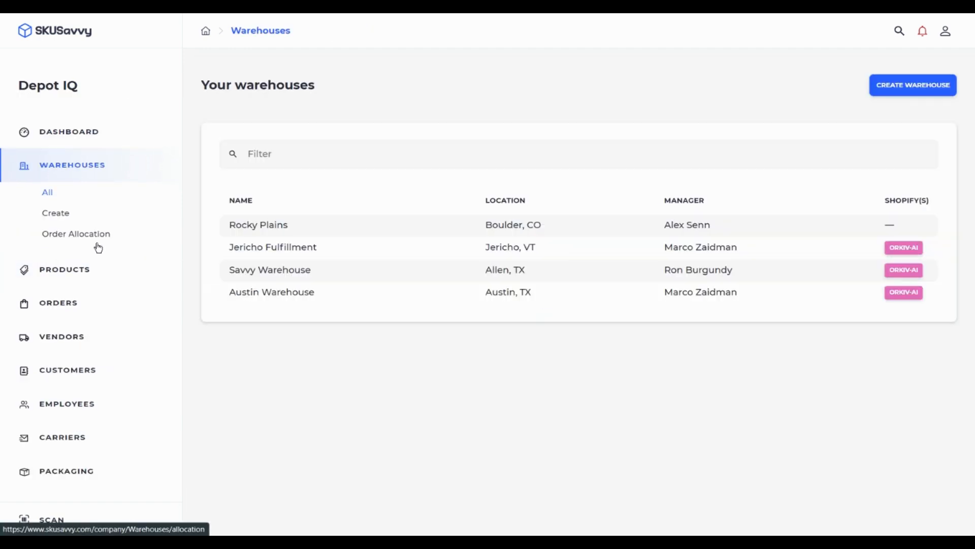
- Open the Single variant of the Black Snapback Hat product
left_click(91, 270)
left_click(326, 338)
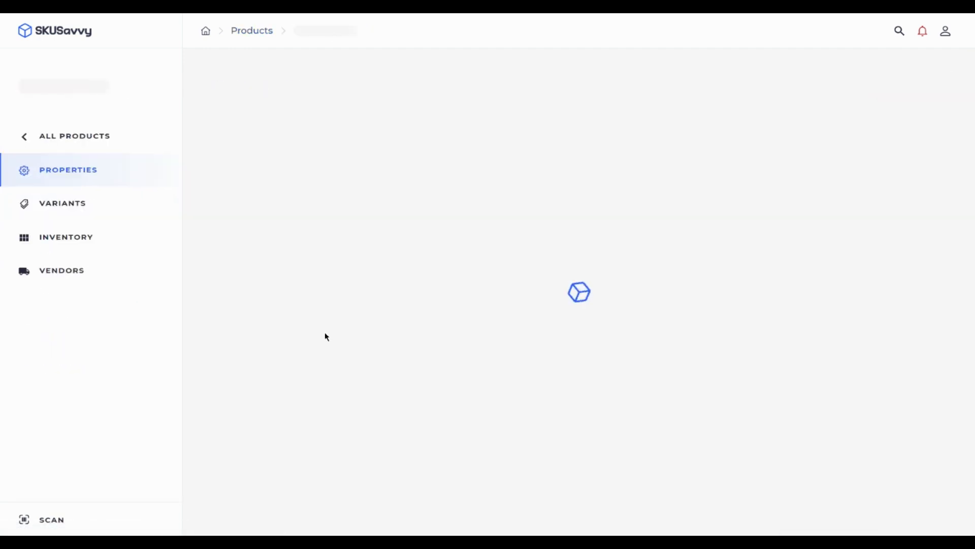
left_click(86, 200)
left_click(294, 177)
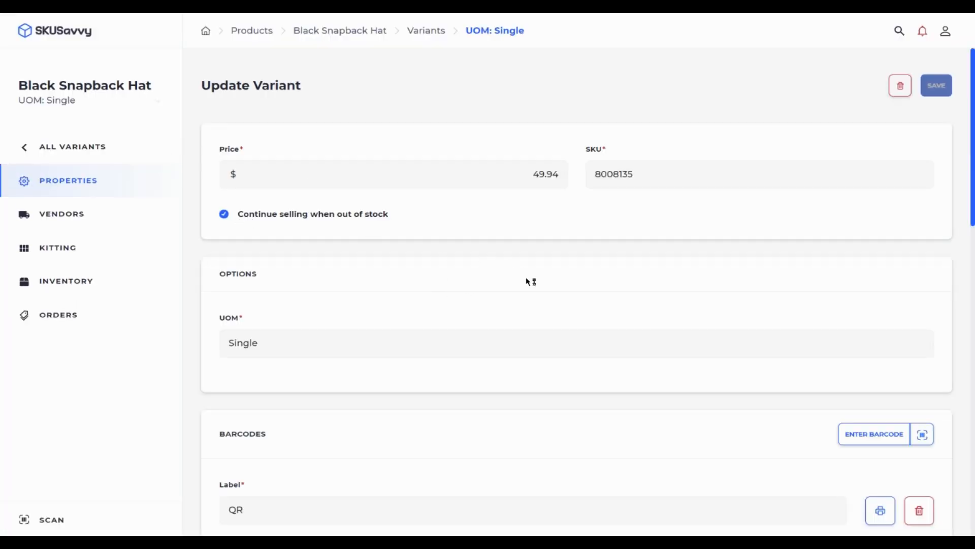
- Examine the variant's QR and Shopify barcodes and return to the product list
scroll(559, 300, "down", 5)
scroll(605, 335, "down", 2)
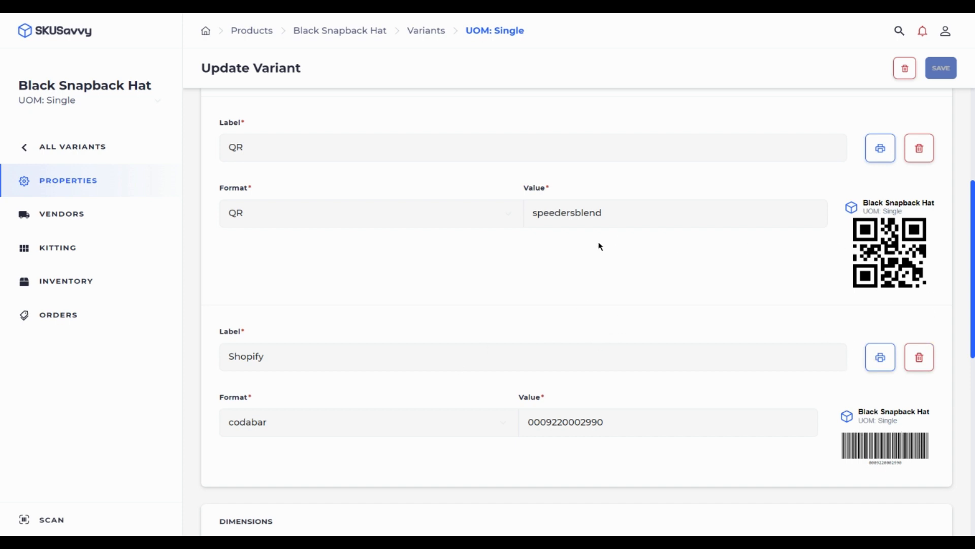
scroll(599, 246, "up", 2)
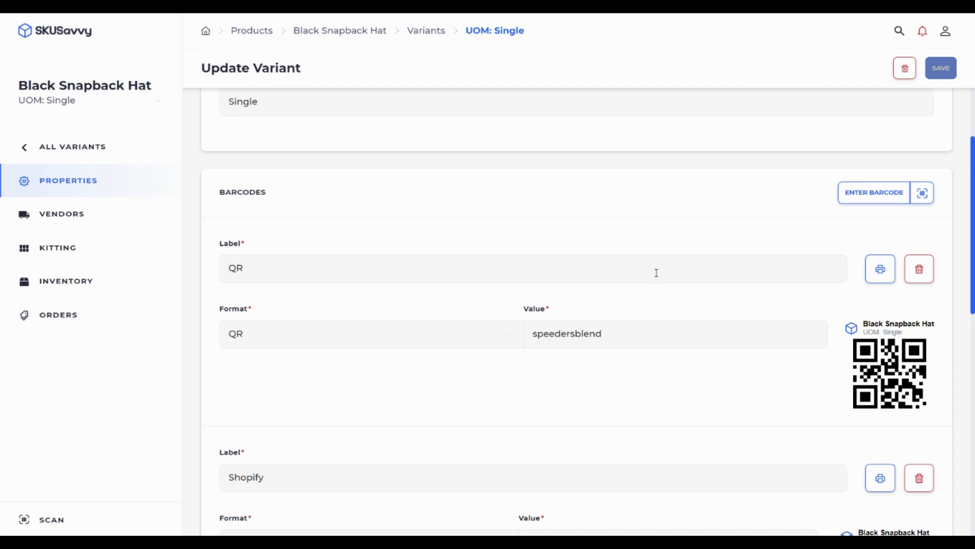
triple_click(351, 265)
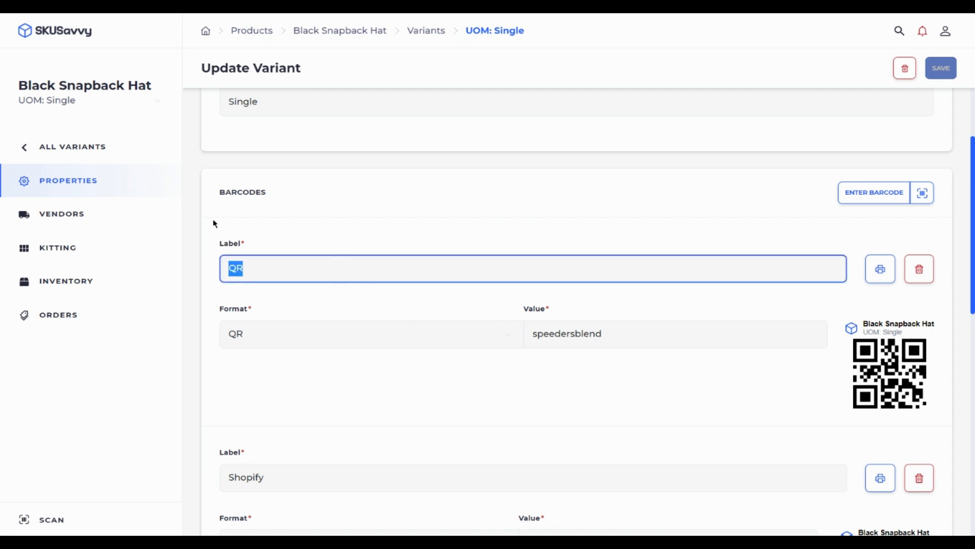
left_click(123, 155)
left_click(83, 140)
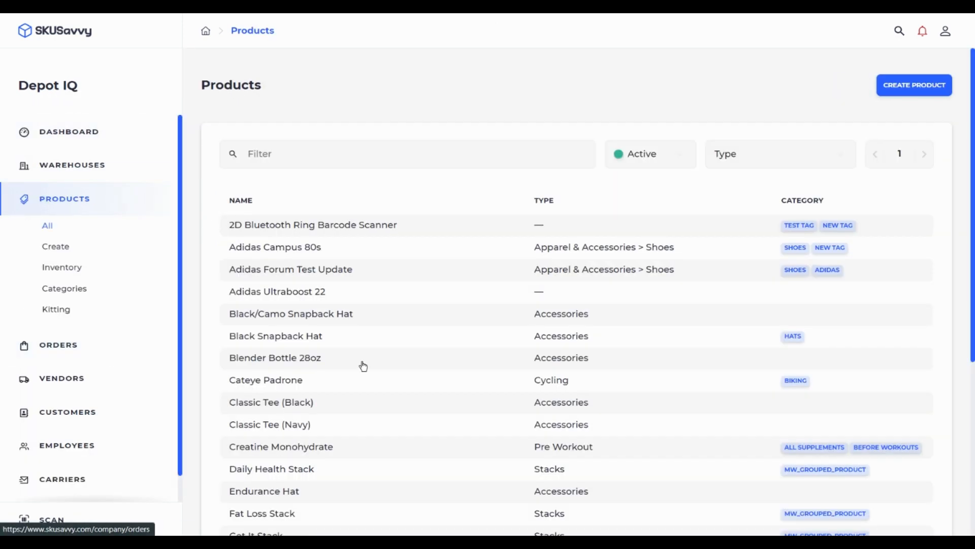
- Reopen the company's Features settings and review the options for barcode generation and the webcam, test and hardware scanners
left_click(87, 133)
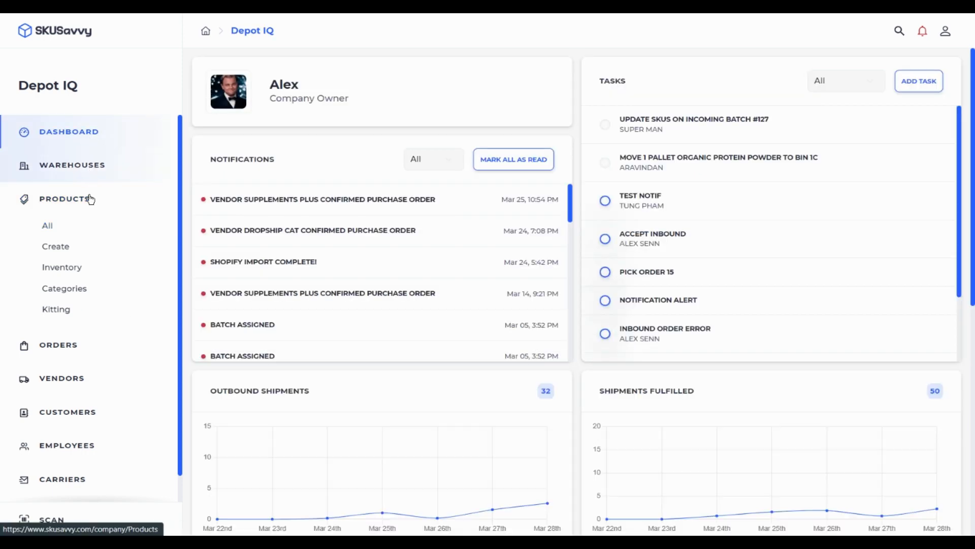
left_click(70, 226)
scroll(599, 348, "down", 10)
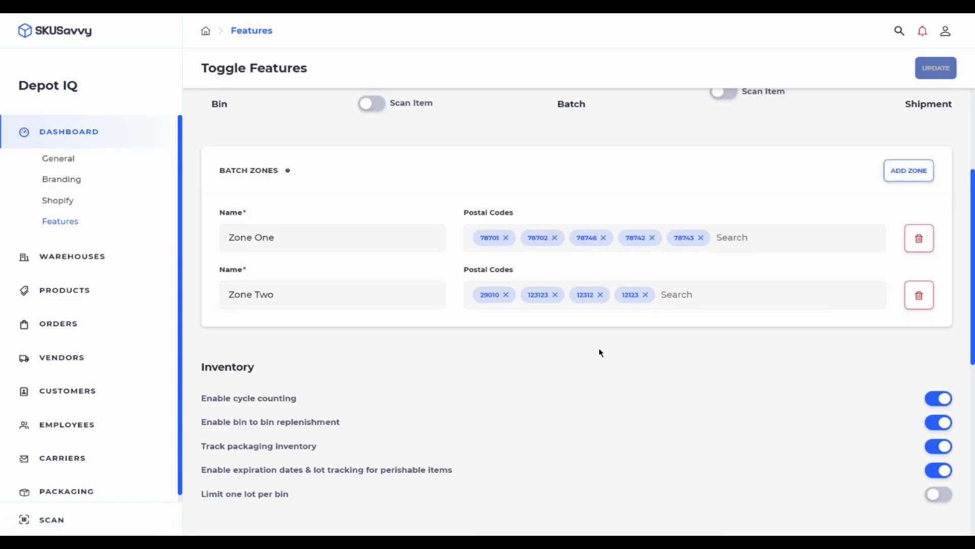
scroll(600, 352, "down", 1)
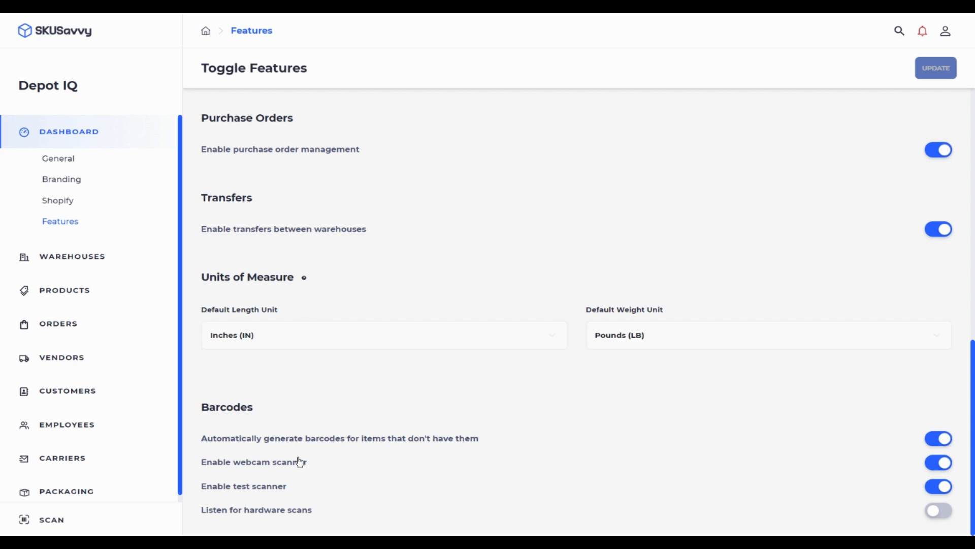
- View the barcode scan dialog with its test scanner choices and camera scan option, and close it
left_click(89, 523)
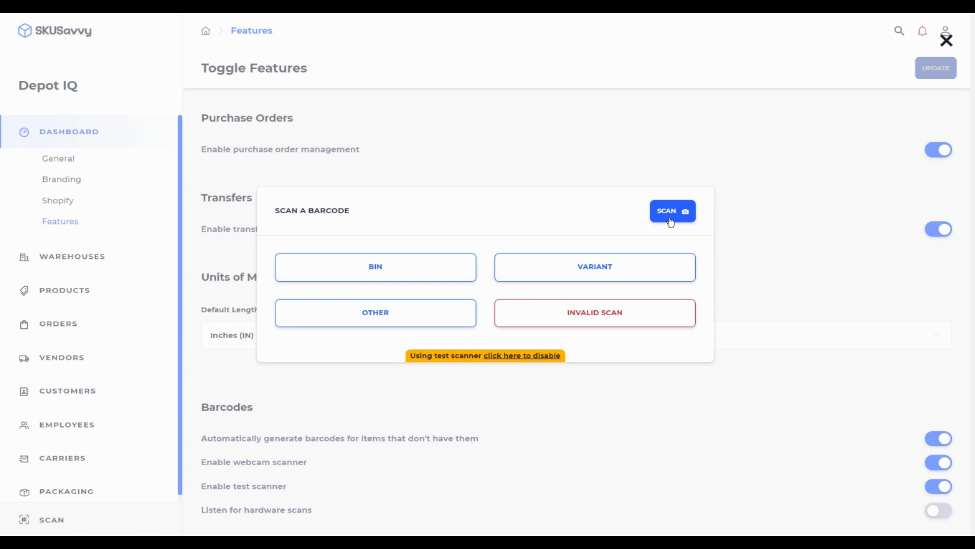
left_click(587, 394)
left_click(124, 519)
left_click(695, 471)
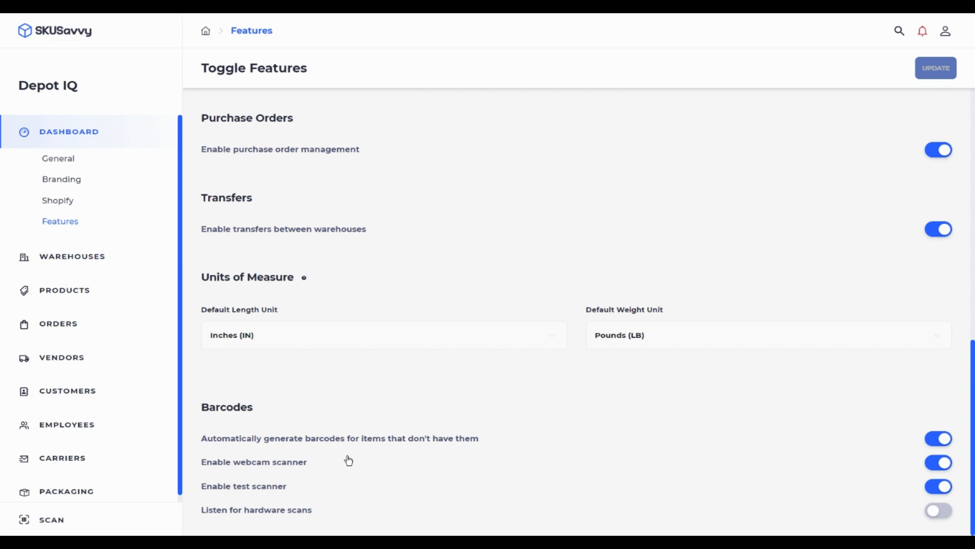
- Turn on listening for hardware scans, check the scan prefix setting and look over the whole Features page
left_click(279, 511)
scroll(353, 468, "down", 2)
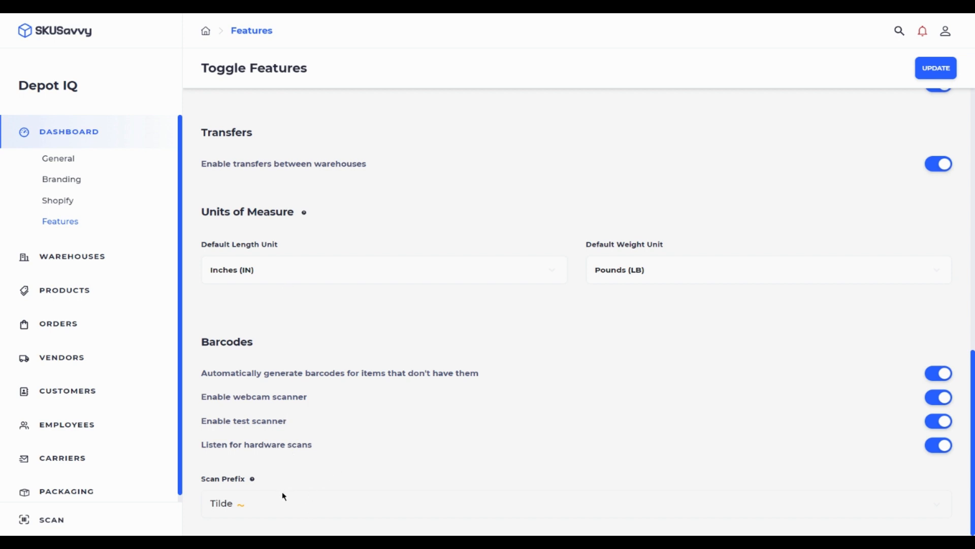
scroll(419, 338, "up", 10)
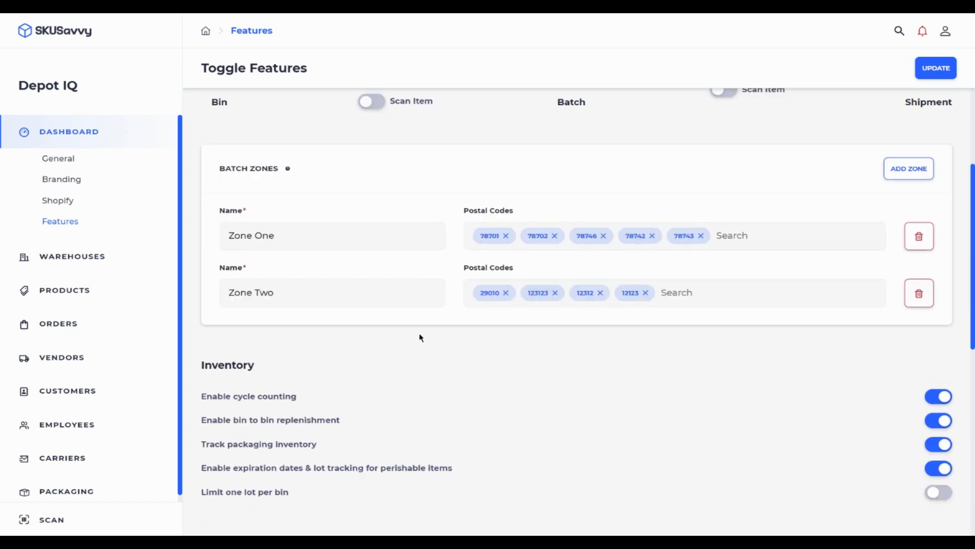
scroll(421, 335, "up", 5)
scroll(497, 259, "down", 6)
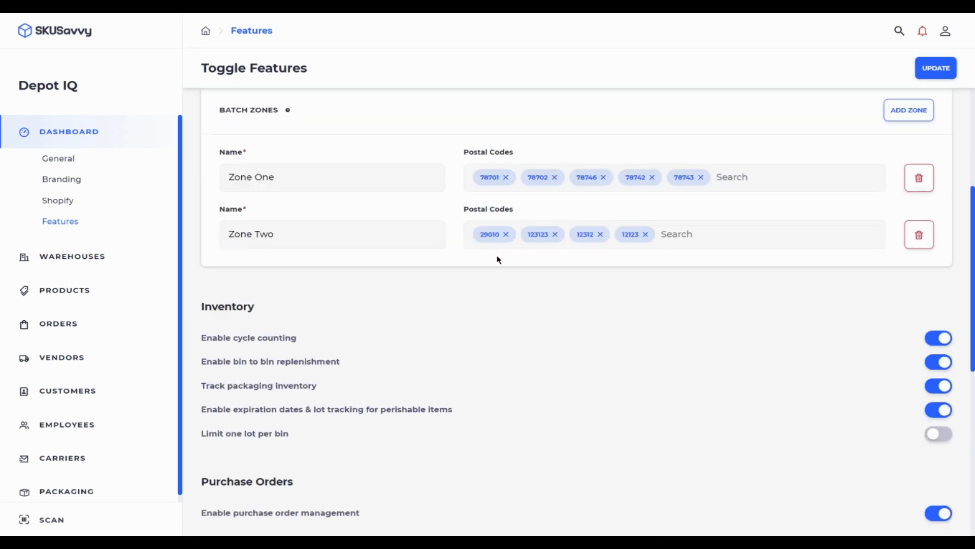
scroll(499, 260, "down", 5)
scroll(507, 263, "up", 12)
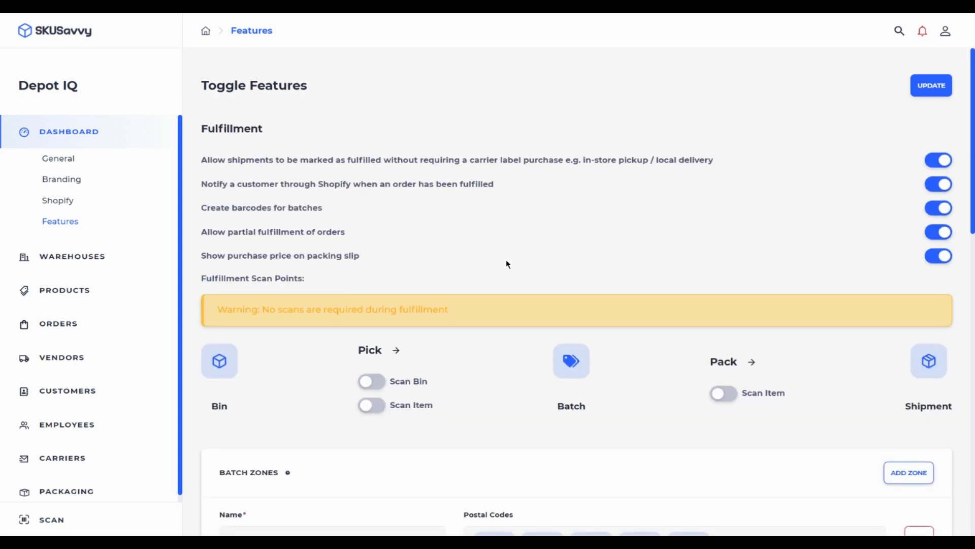